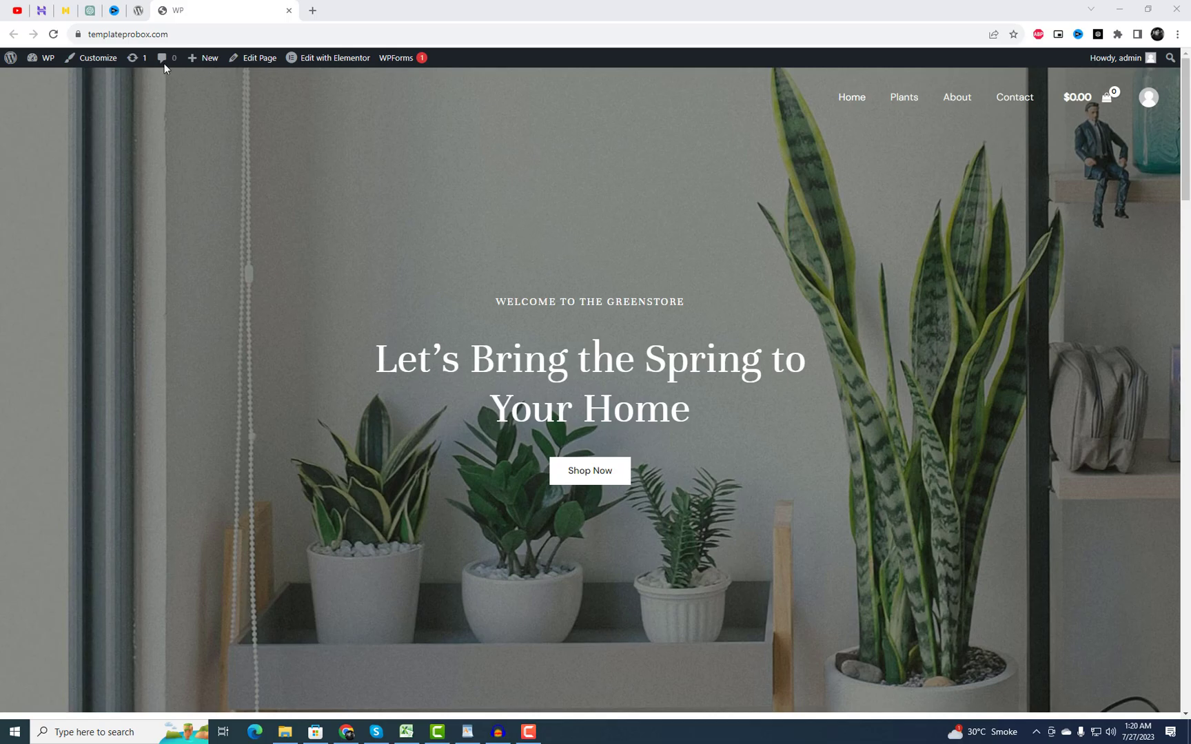
- Open the WP Dashboard link from the storefront's admin bar in a new tab
scroll(871, 368, down, 5)
scroll(871, 375, down, 5)
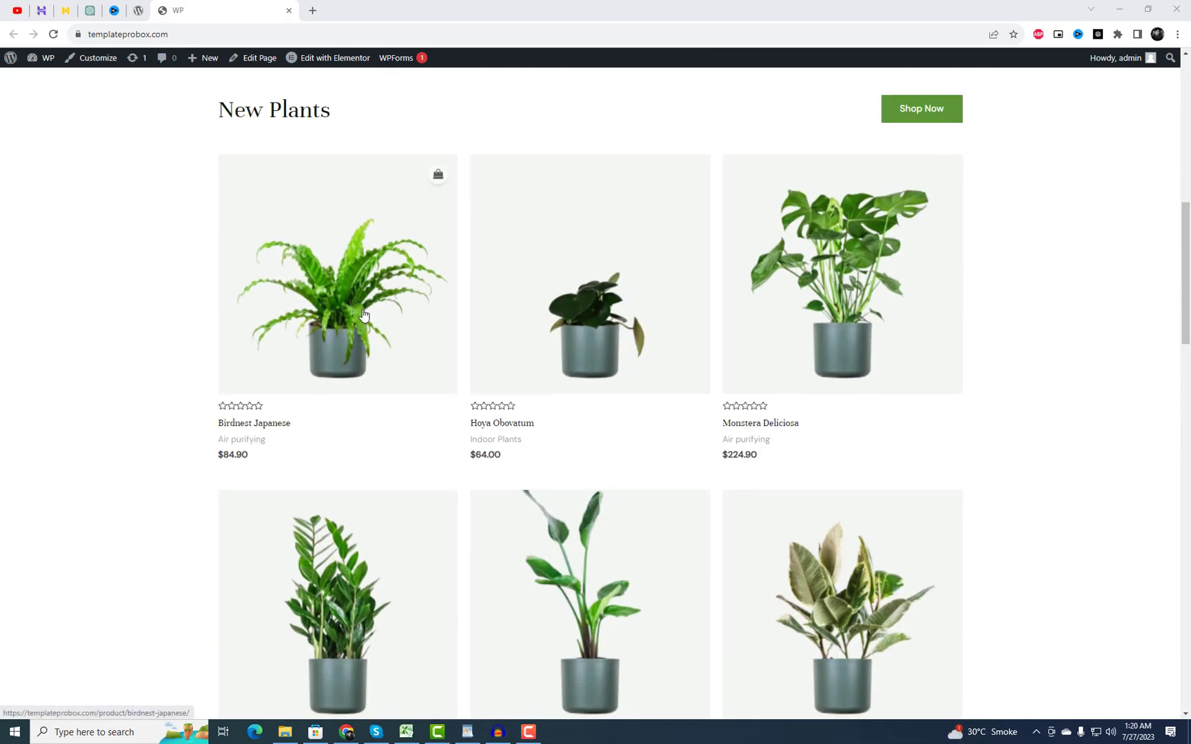
mouse_move(42, 58)
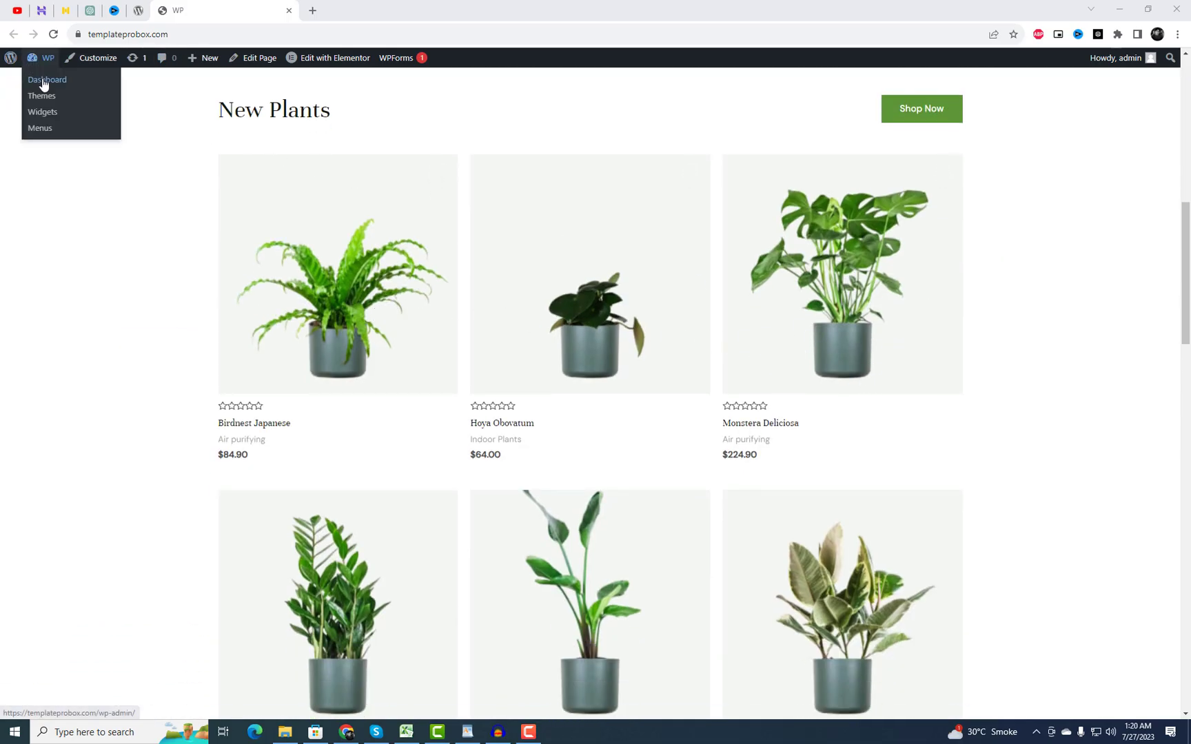
right_click(44, 83)
click(72, 86)
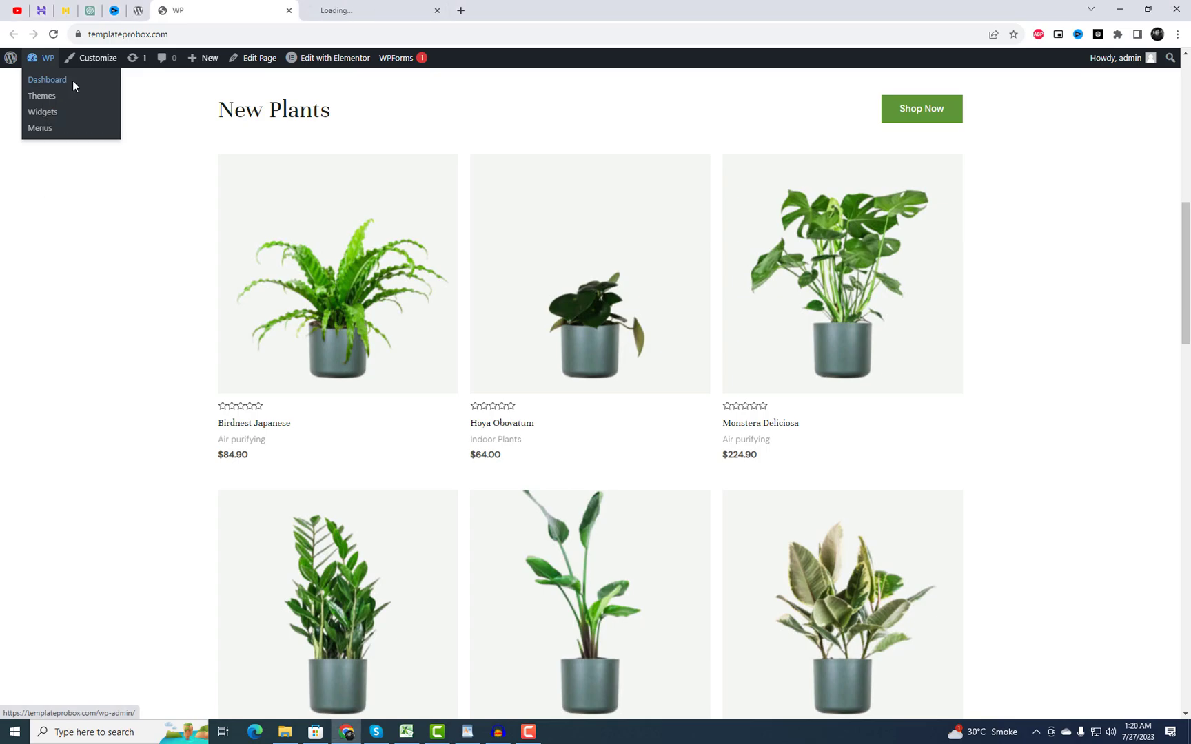
- Search Add New plugins for 'Pop-up Notices for WooCommerce' and install it
click(356, 13)
mouse_move(36, 430)
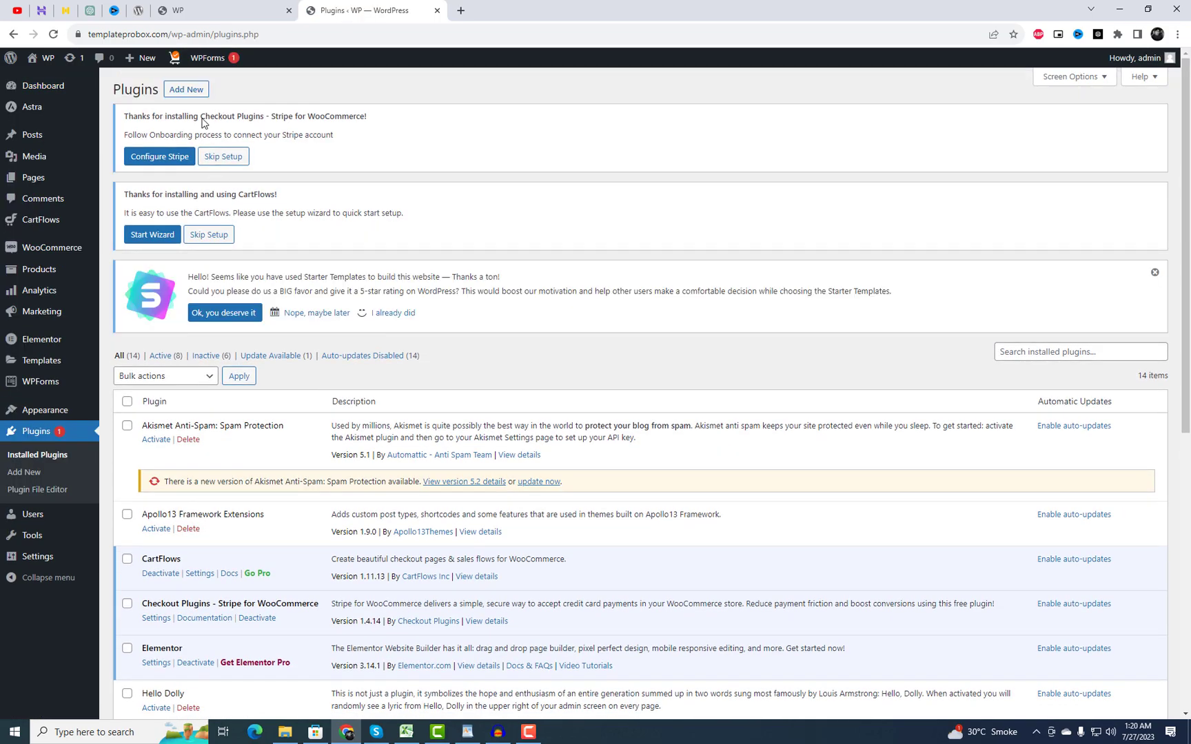
click(192, 97)
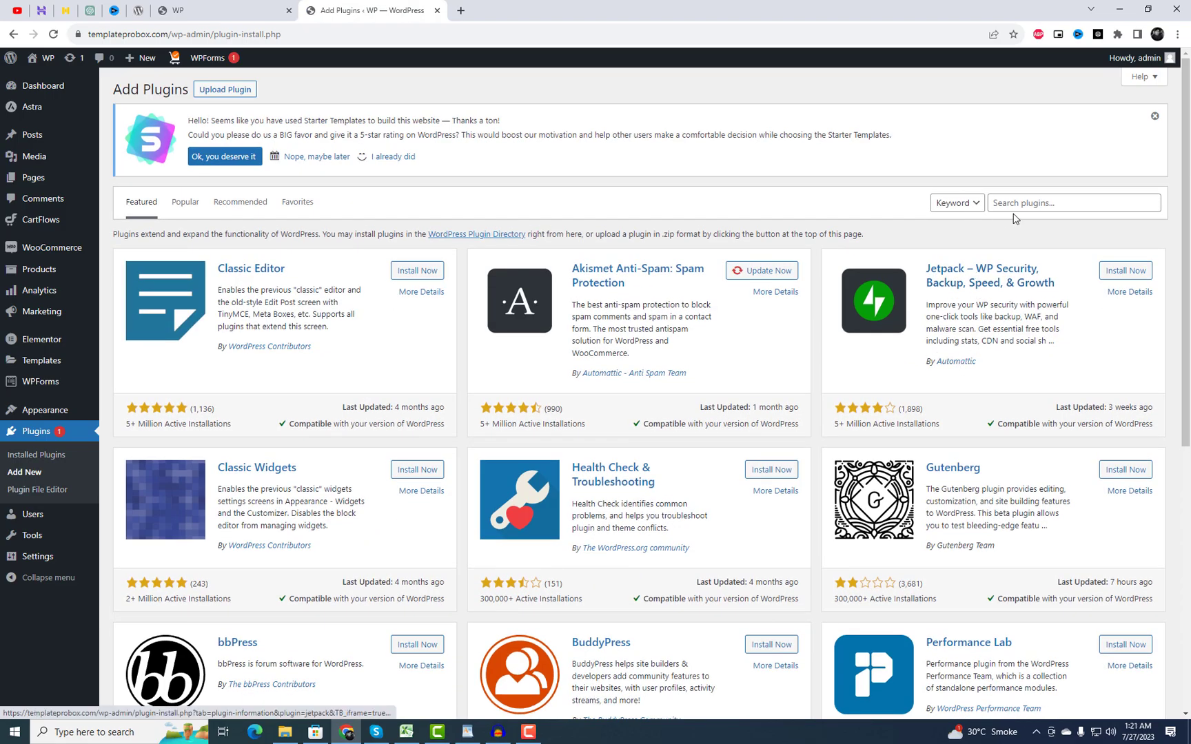
click(1021, 205)
text(Pop-up Notices for WooCommerce)
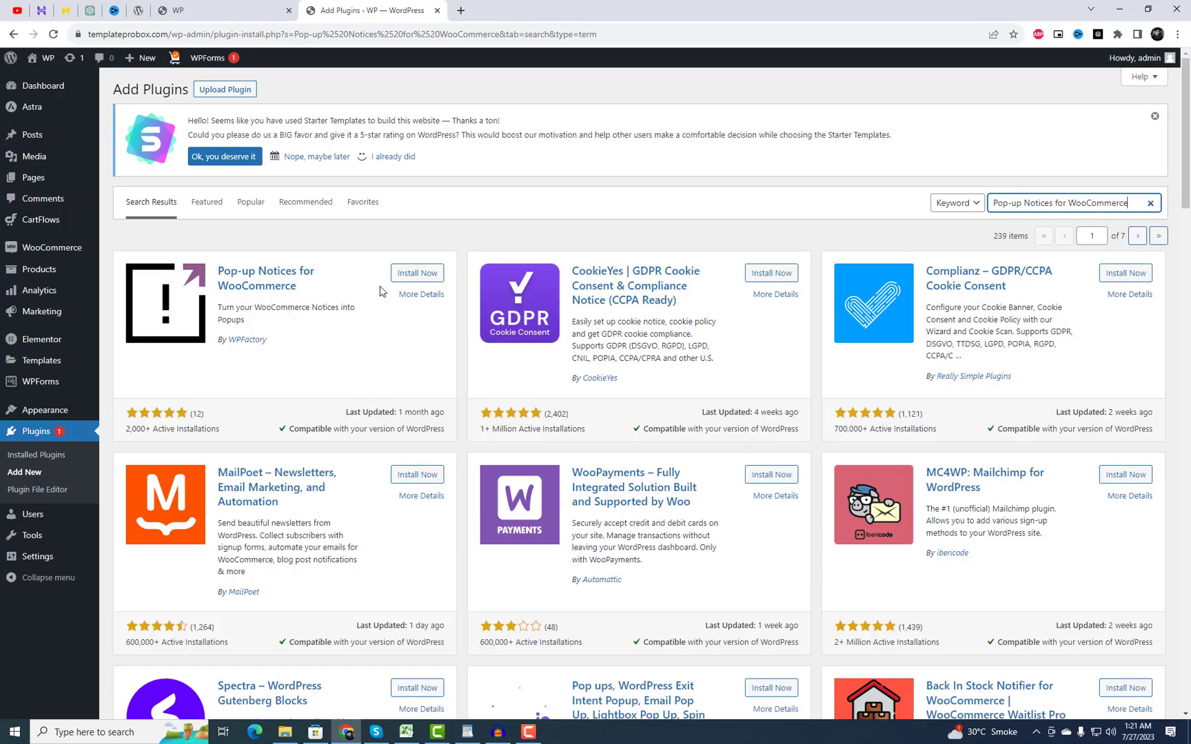
click(429, 278)
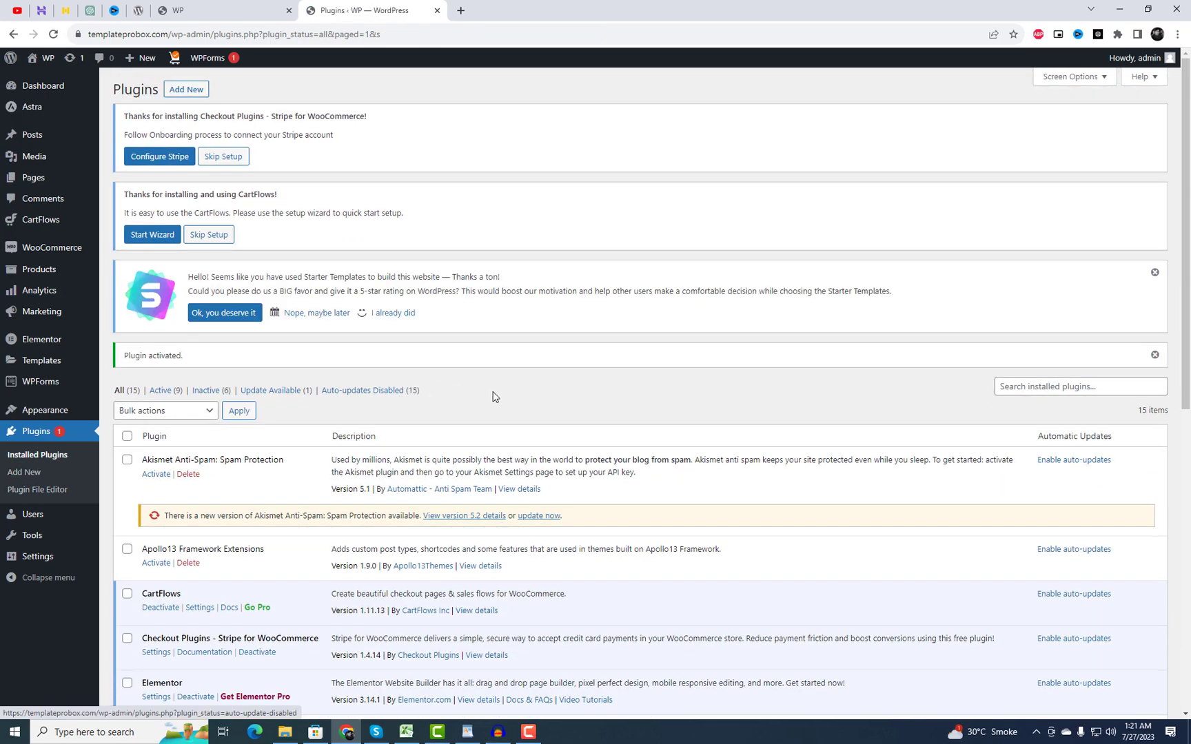
scroll(507, 461, down, 3)
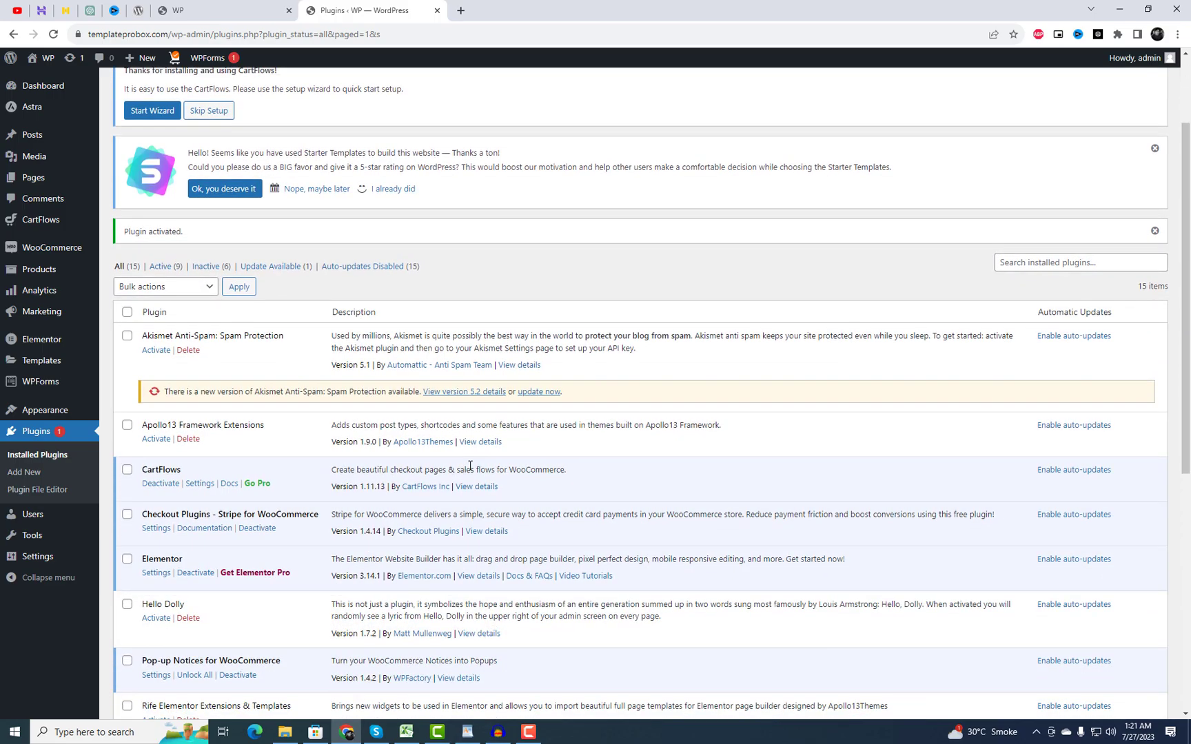
- In Pop-up Notices settings, add Mobile to the enabled device types
click(165, 612)
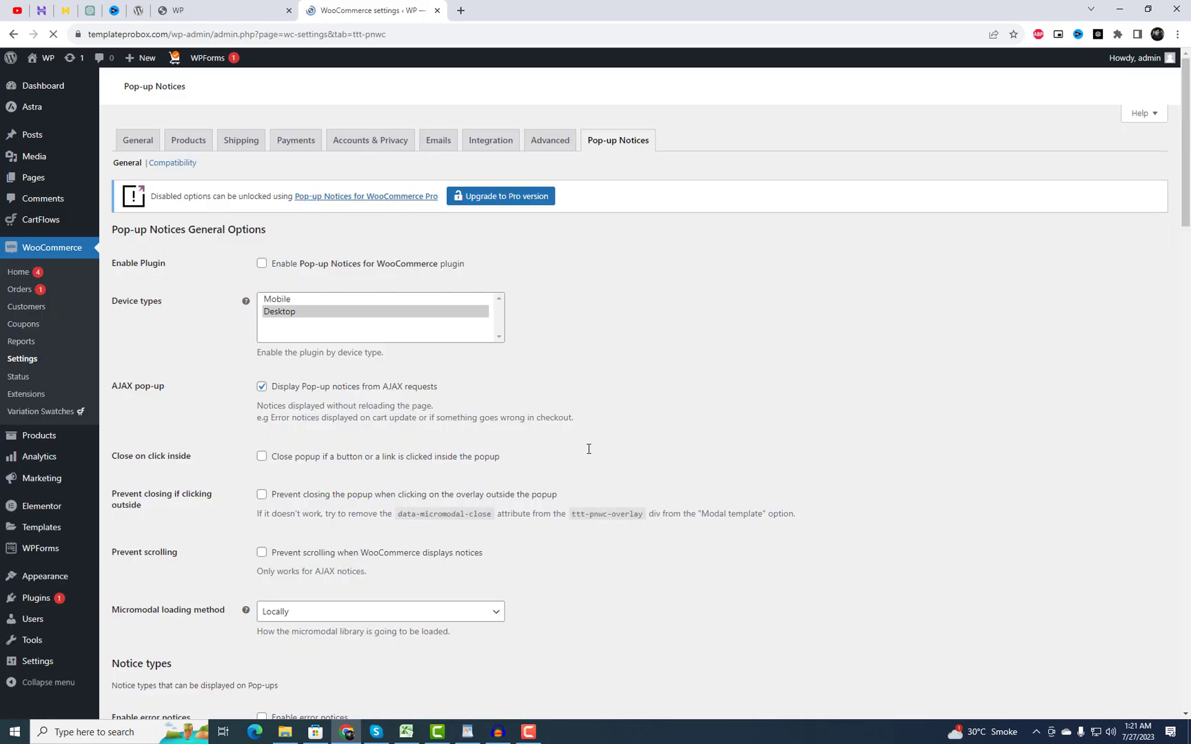
scroll(555, 417, down, 3)
scroll(496, 352, up, 3)
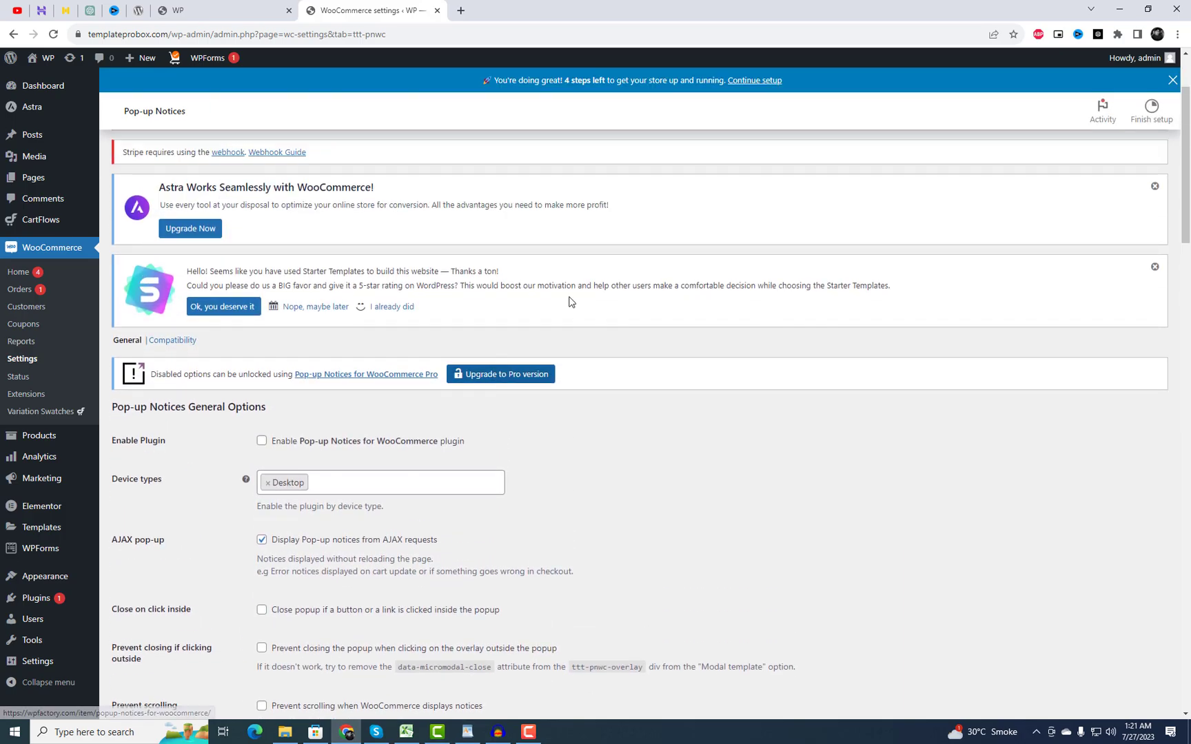
scroll(569, 300, up, 2)
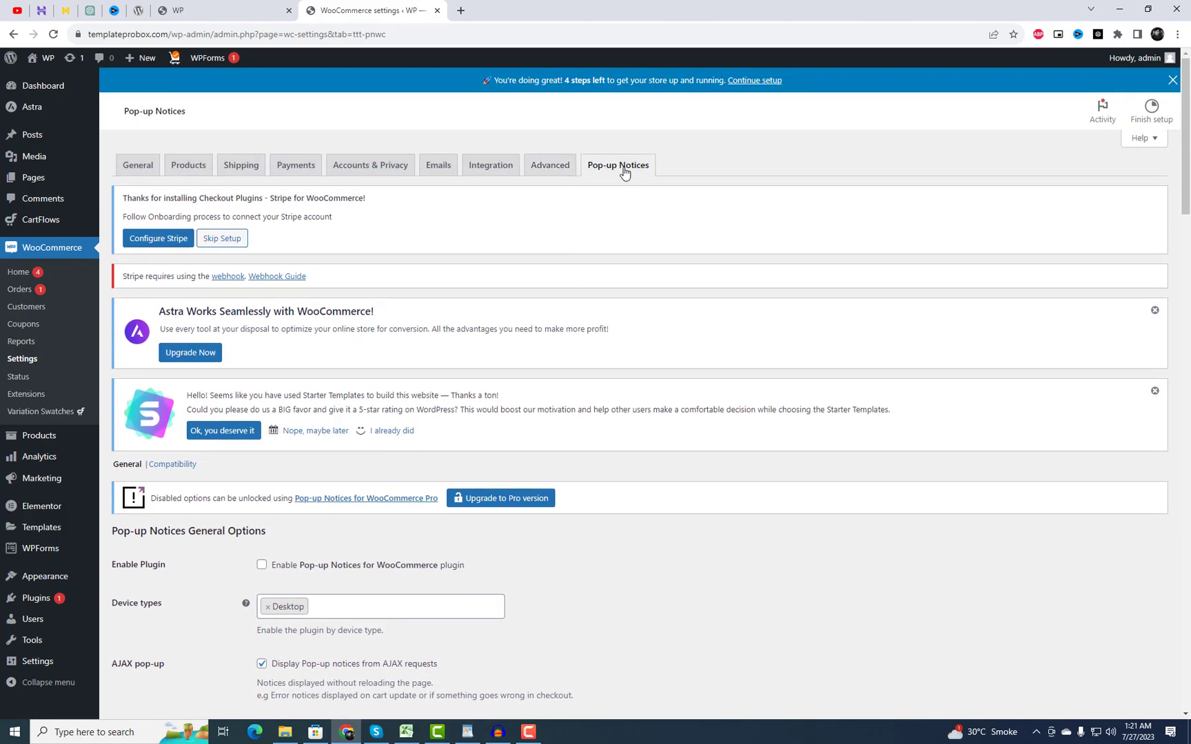
scroll(718, 473, down, 5)
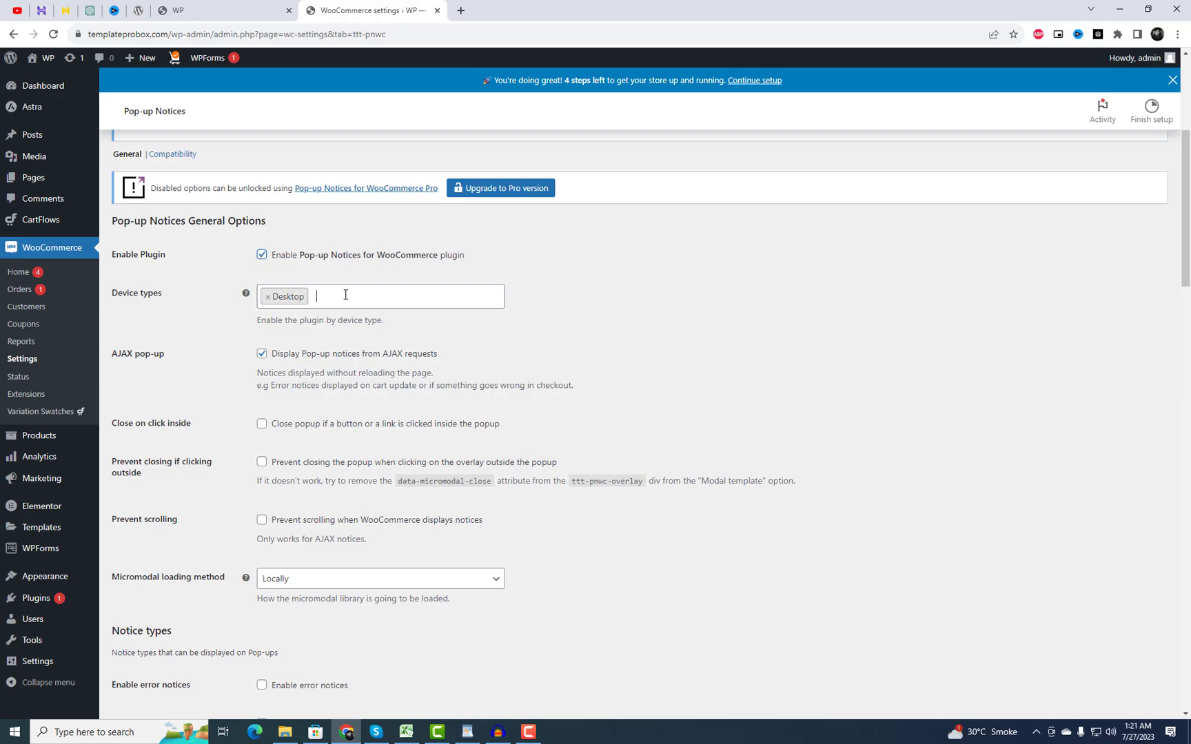
click(345, 294)
click(339, 331)
scroll(338, 324, down, 3)
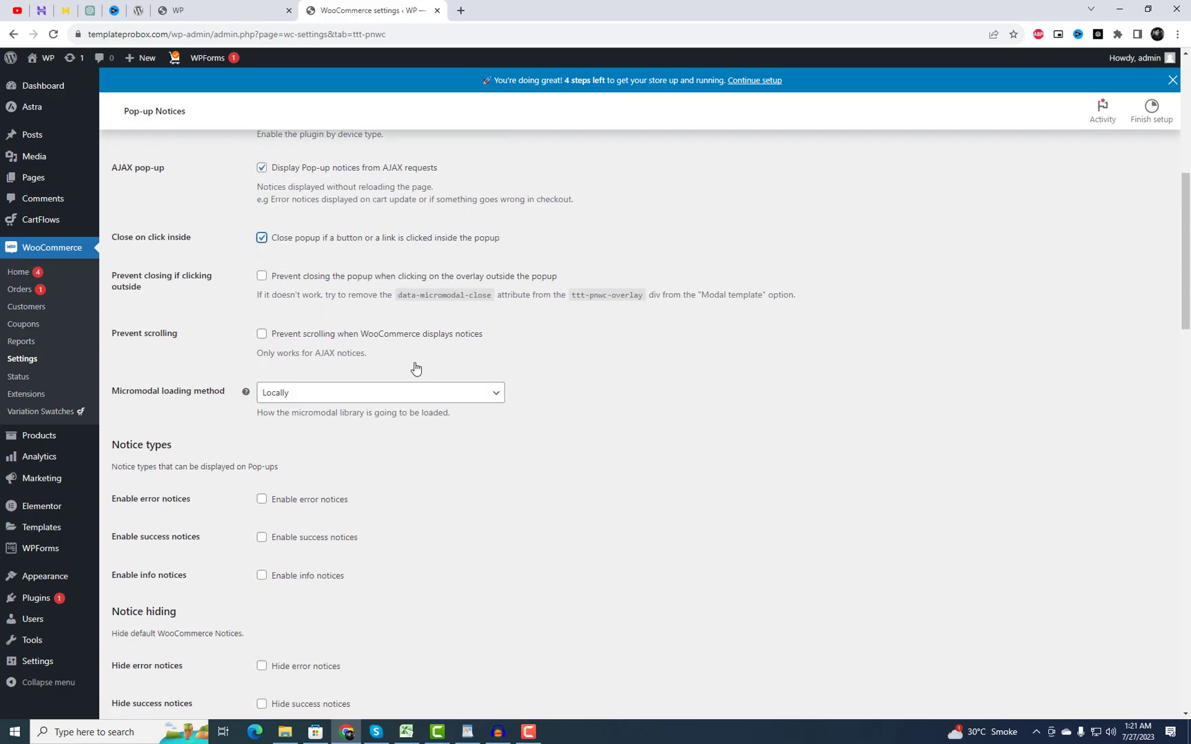
scroll(415, 368, down, 3)
- Keep micromodal loading set to Locally and enable error notices in pop-ups
click(290, 218)
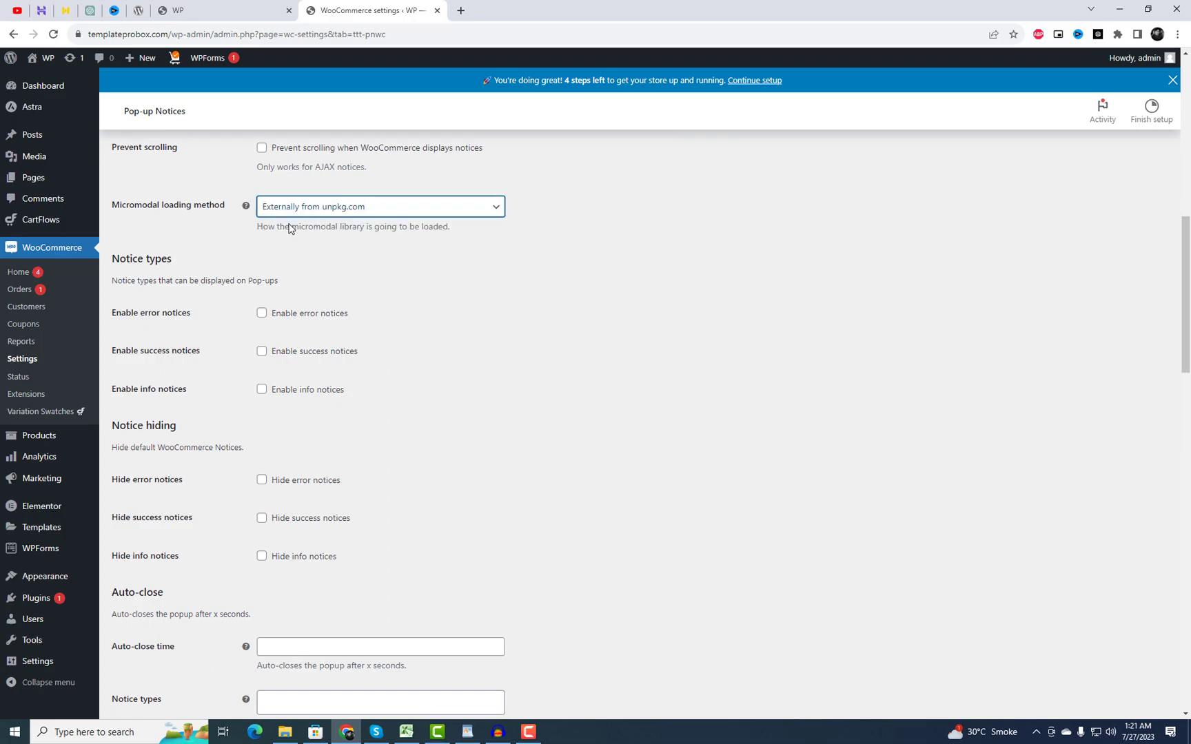
click(295, 217)
click(303, 244)
click(263, 315)
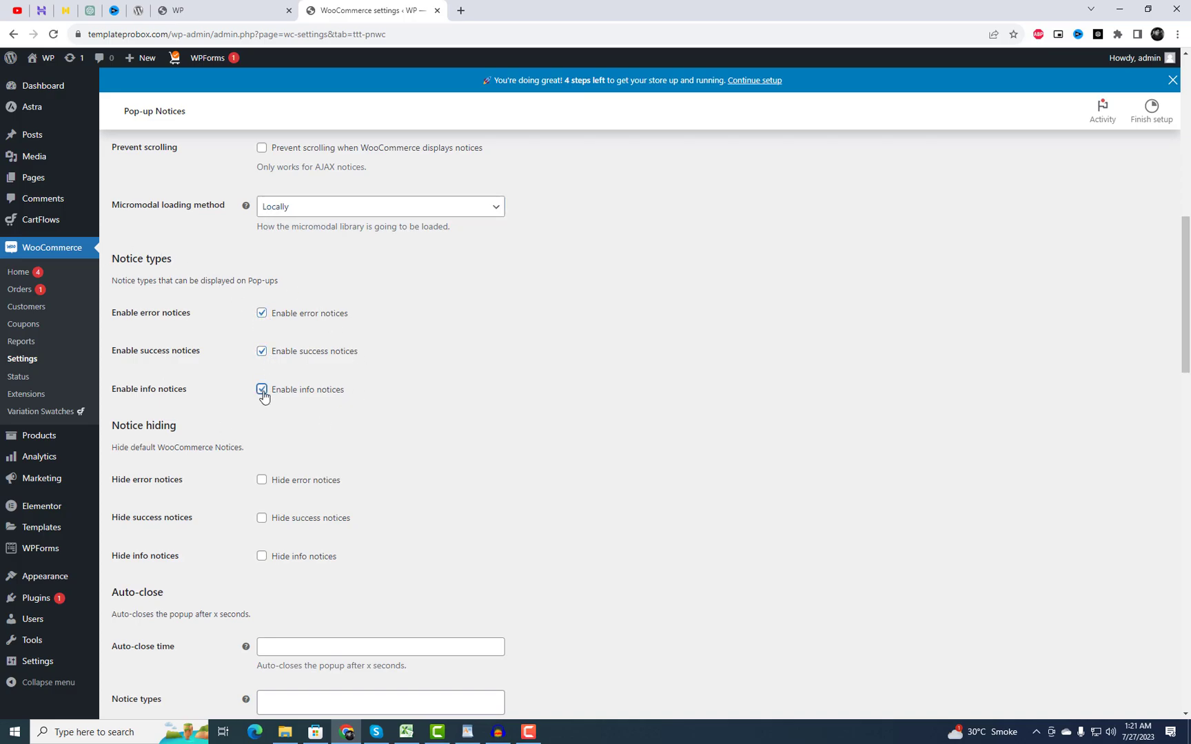
scroll(445, 445, down, 1)
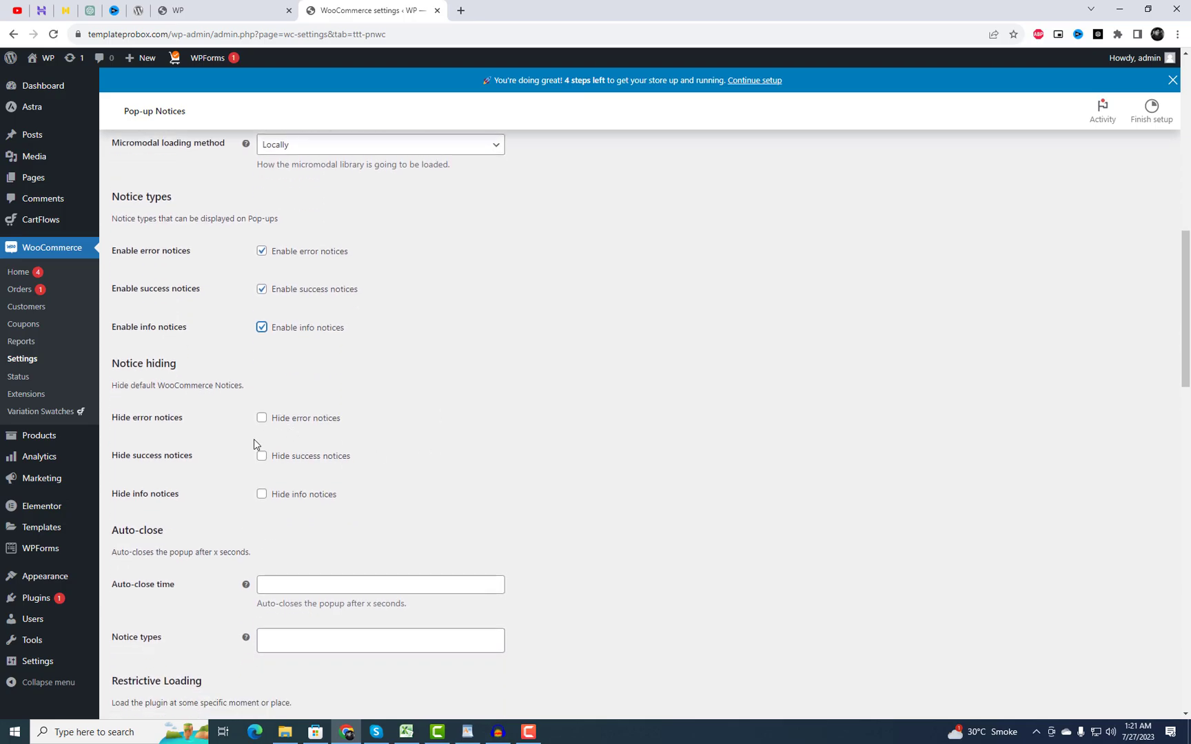
- Make only Success notices auto-close, after 10 seconds
scroll(558, 518, down, 1)
scroll(293, 478, down, 2)
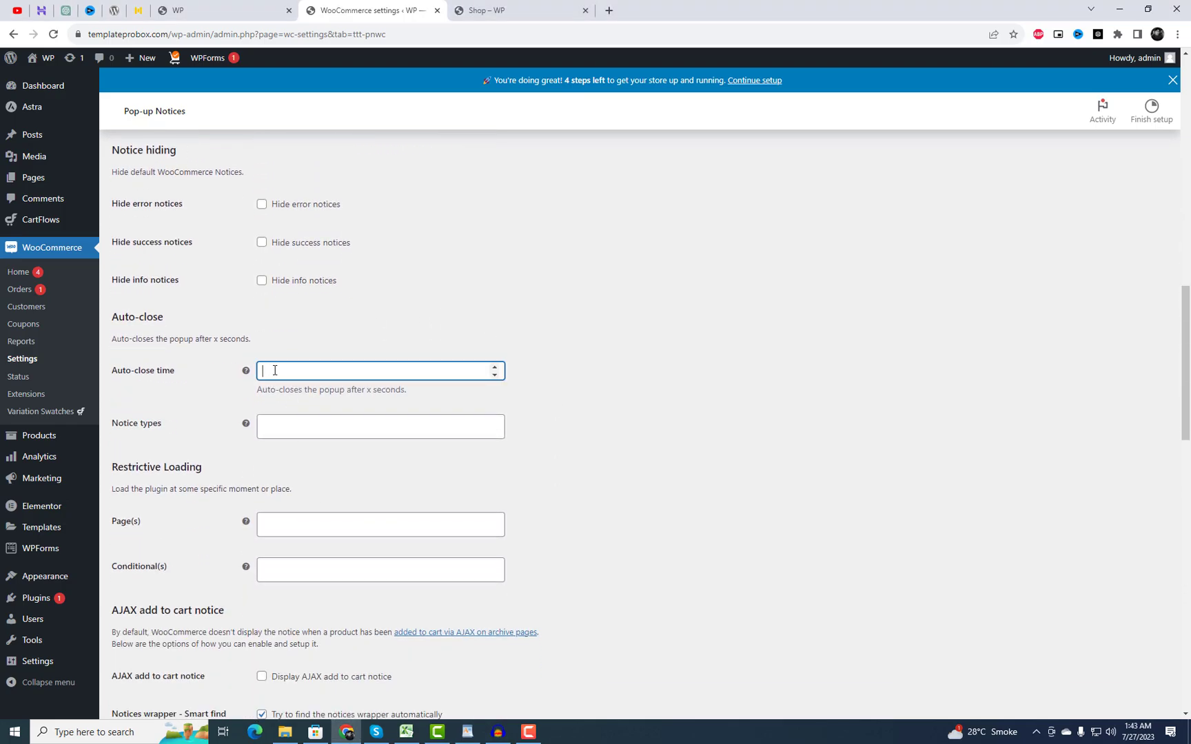
click(357, 427)
click(315, 475)
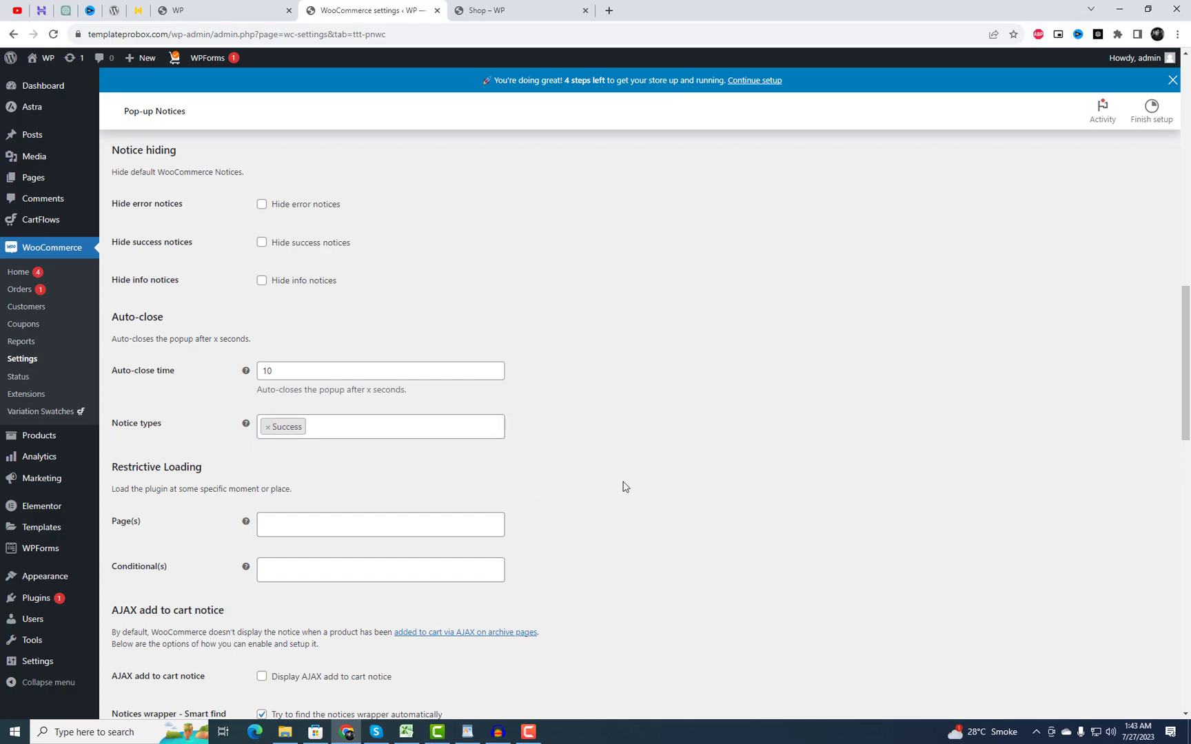
scroll(624, 486, down, 2)
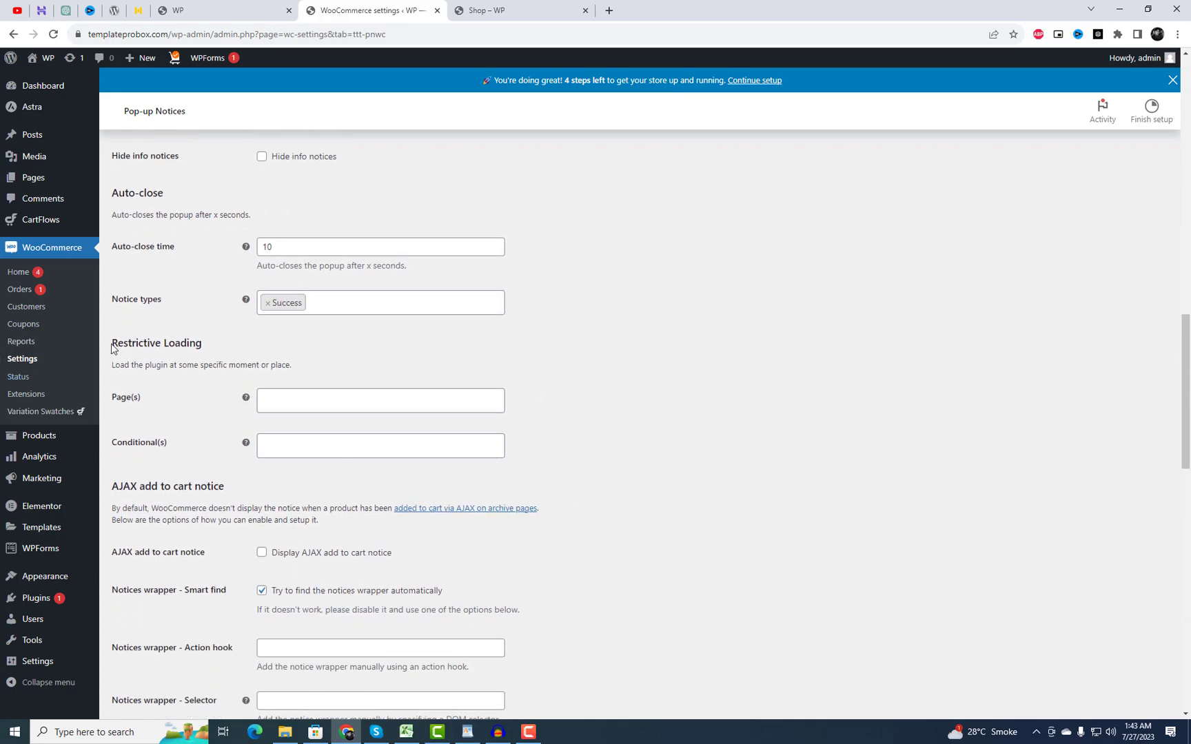
drag(115, 343, 192, 343)
- Try About and Cart as restricted loading pages, then leave the restriction empty
click(298, 412)
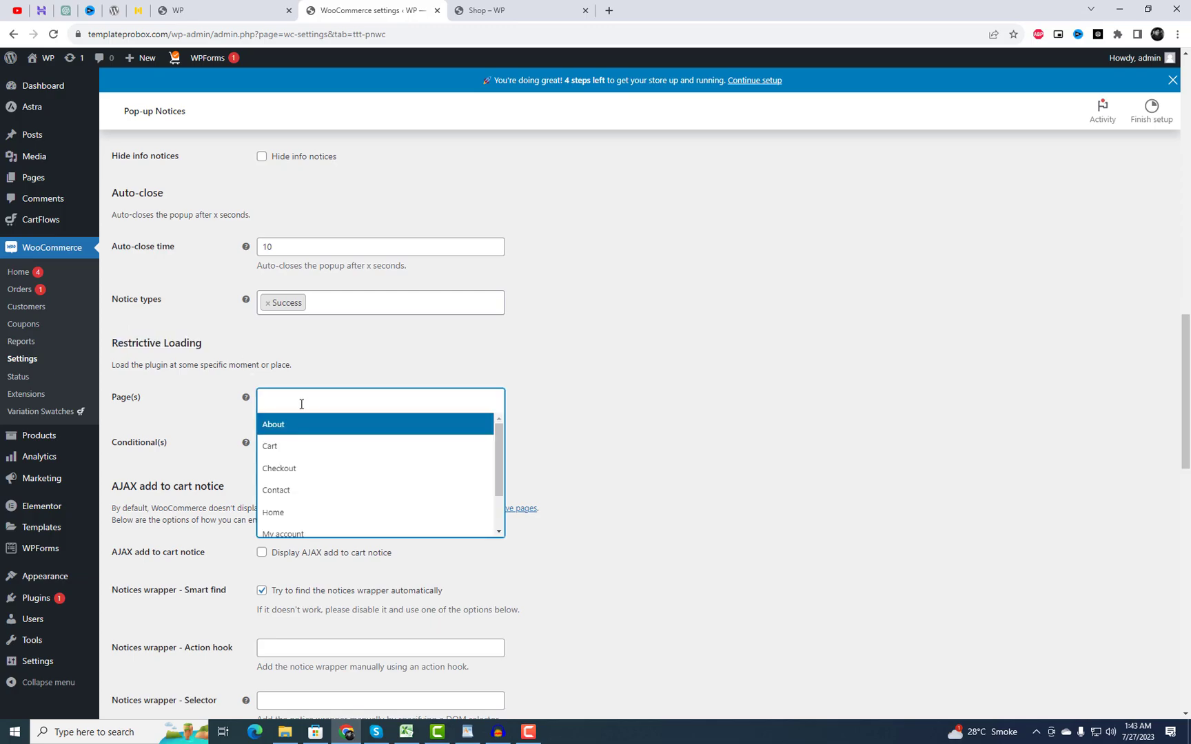
click(301, 427)
click(323, 407)
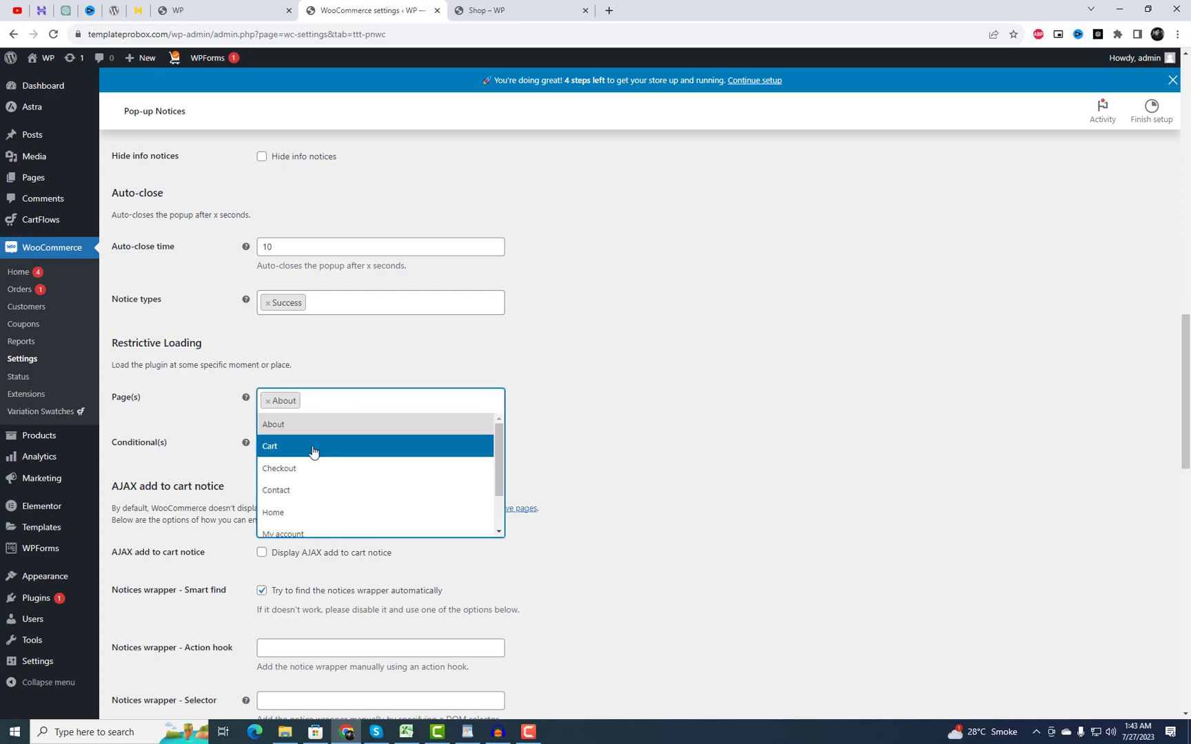
click(313, 450)
click(310, 405)
click(267, 401)
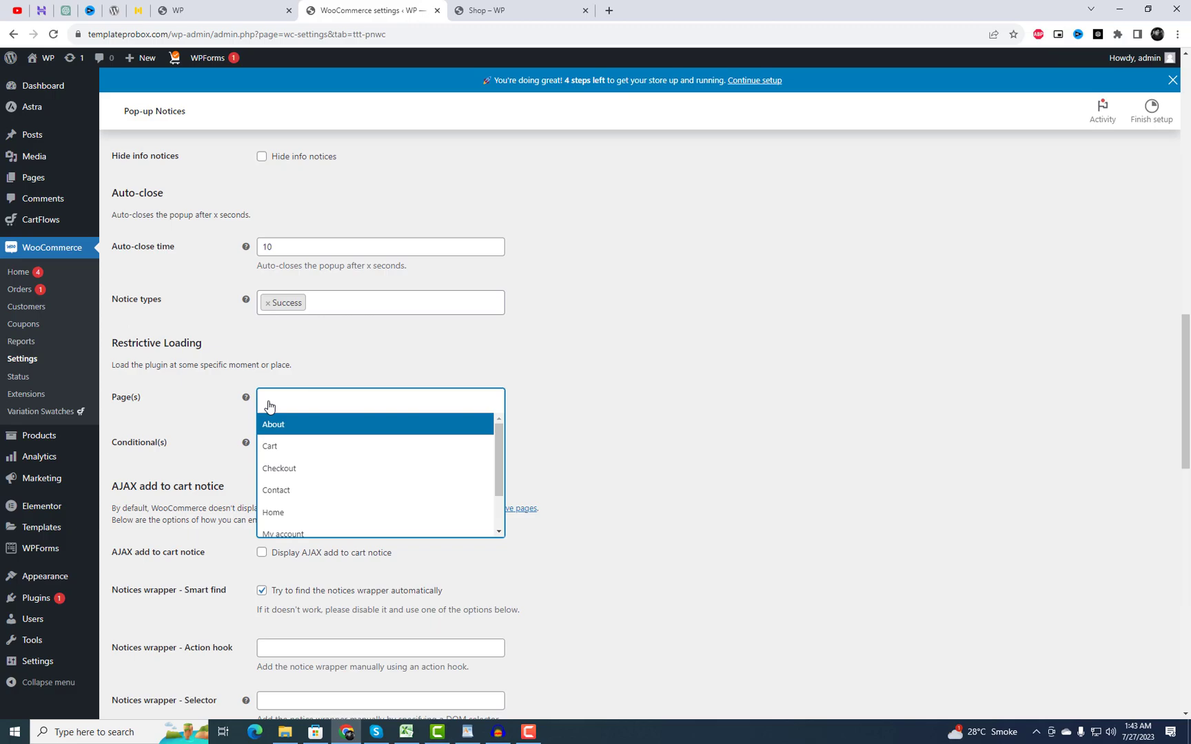
click(644, 486)
scroll(667, 562, down, 4)
scroll(667, 561, down, 3)
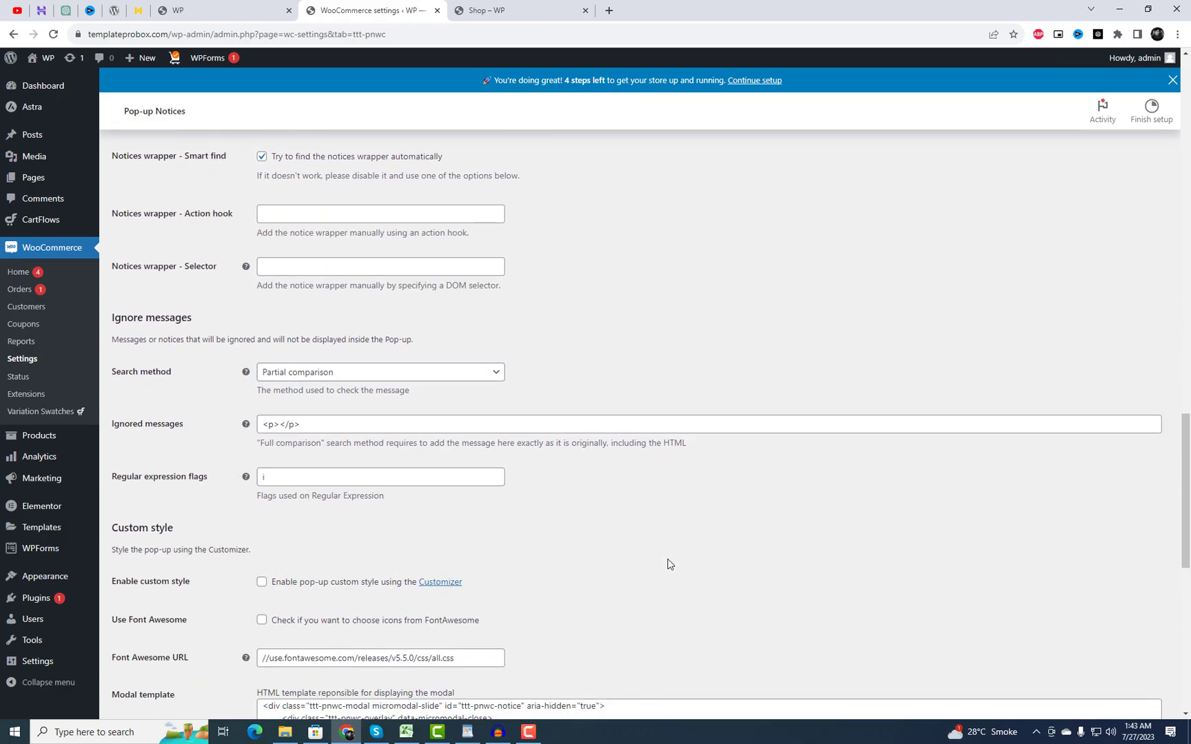
scroll(667, 562, down, 5)
scroll(667, 564, down, 1)
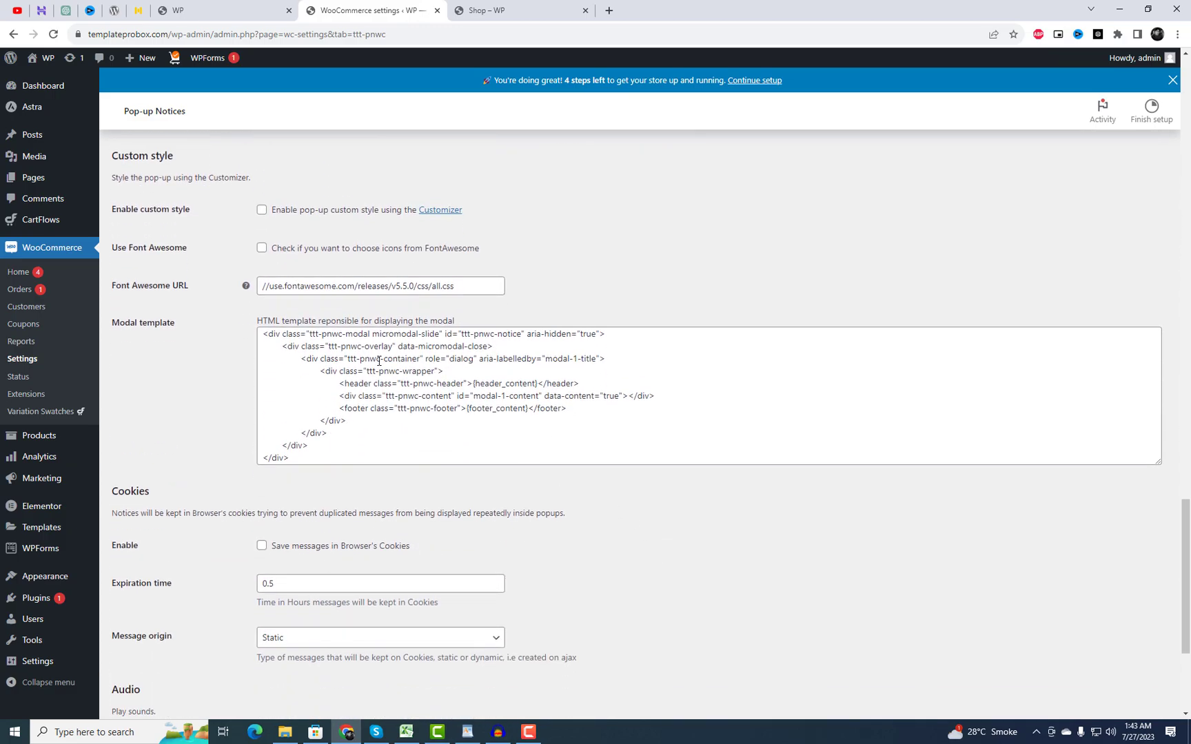
scroll(452, 539, down, 5)
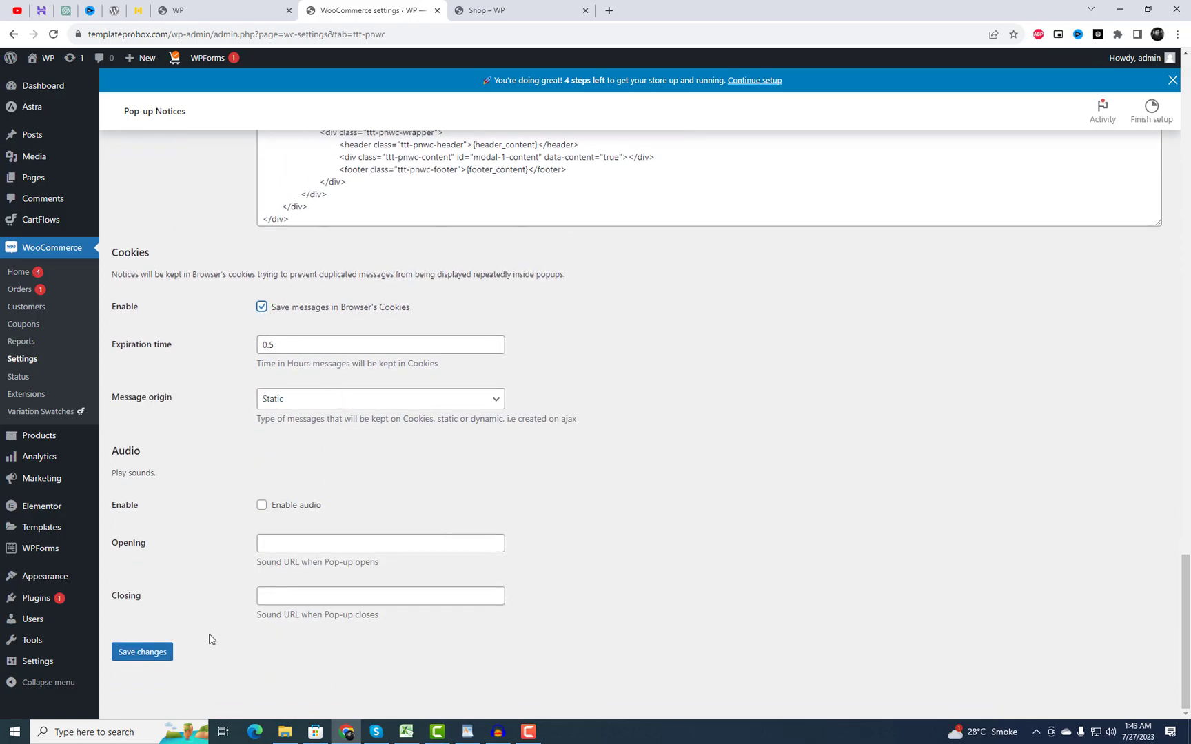
- Save the Pop-up Notices settings, confirming with a second save
click(157, 656)
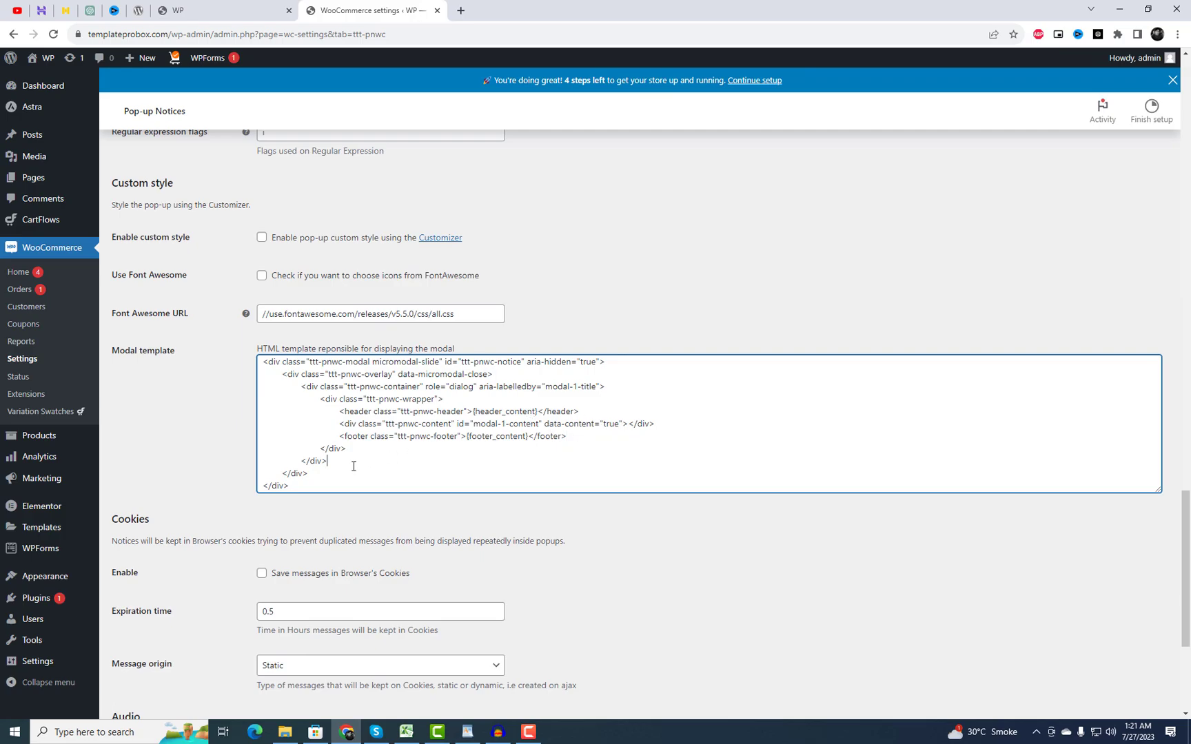
scroll(488, 536, down, 4)
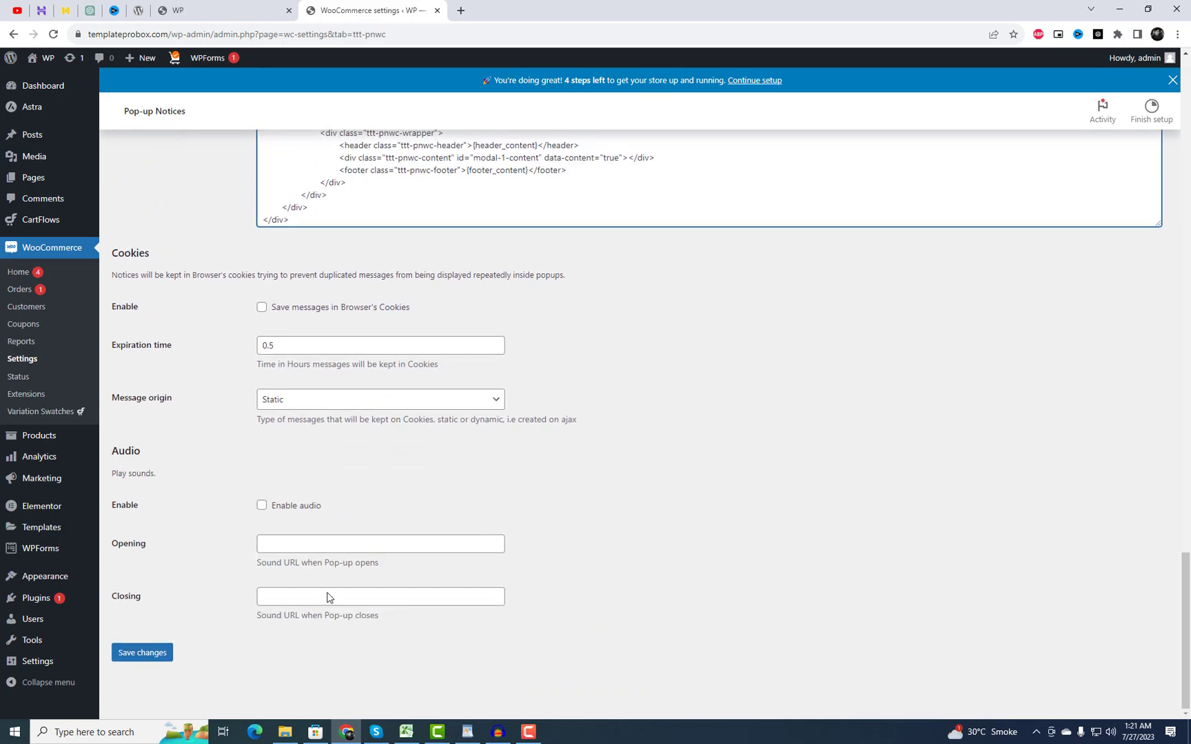
click(158, 658)
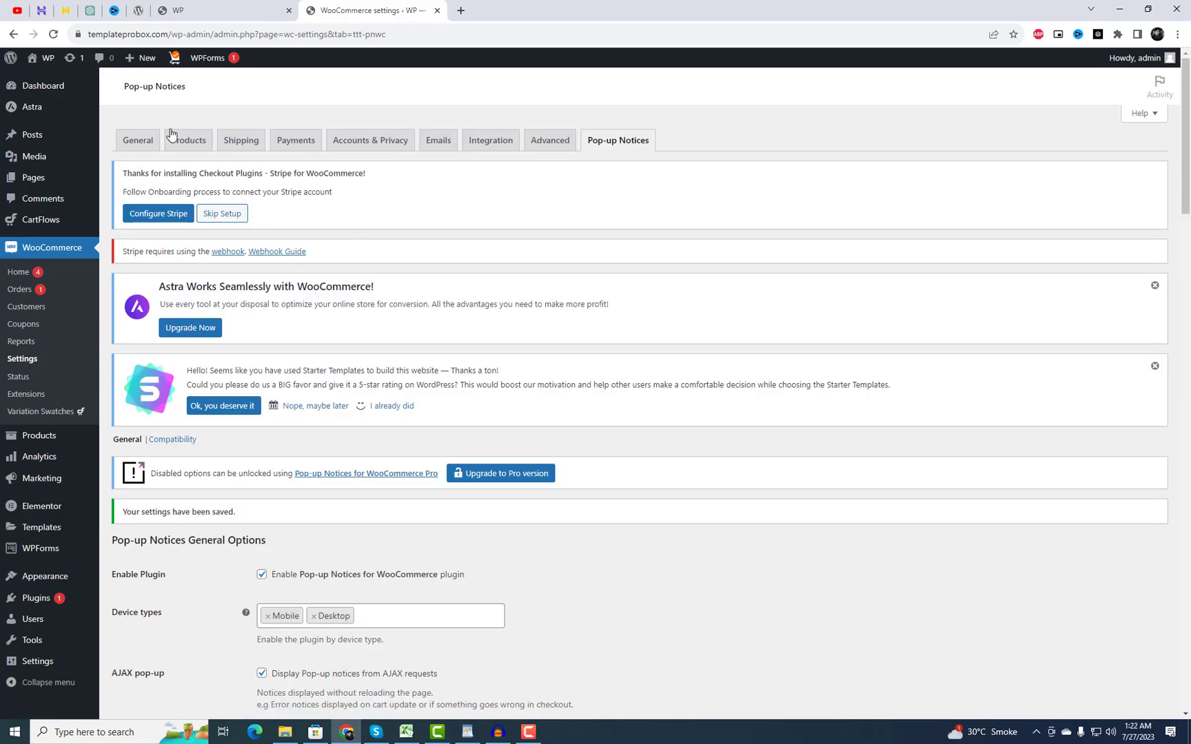
- Open the storefront in a new tab and add Aralia Ming from Plants to the cart
right_click(43, 78)
click(97, 86)
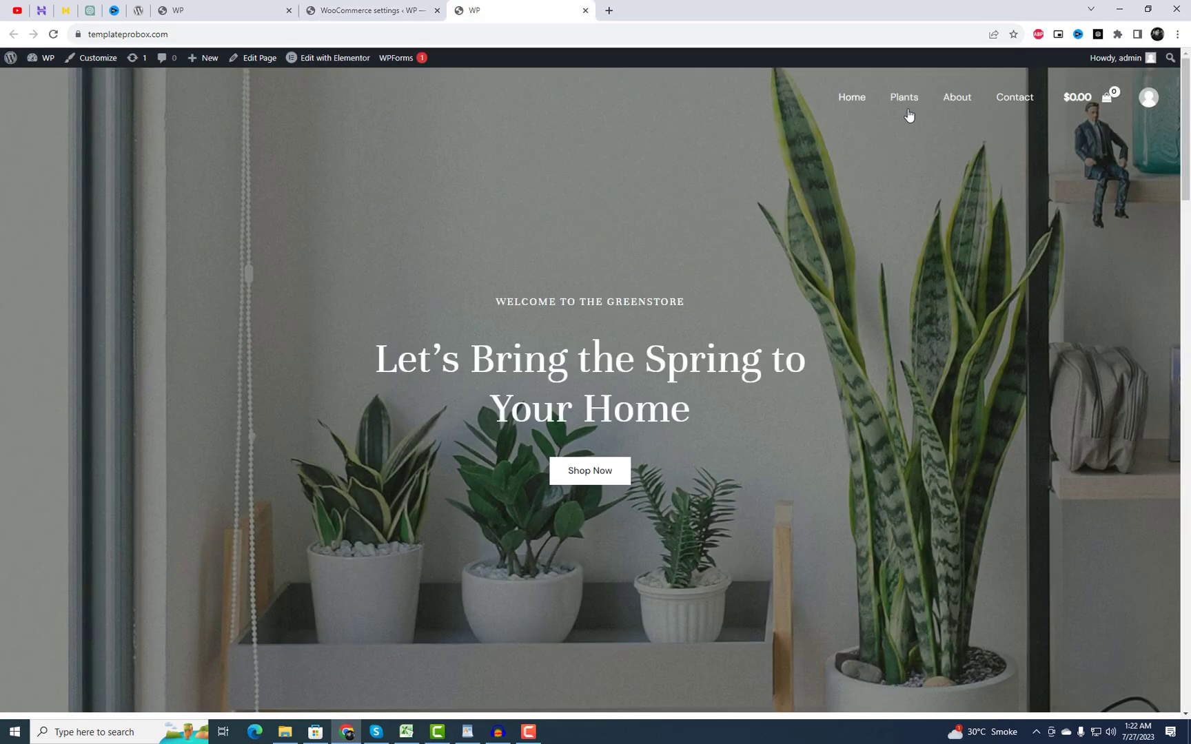
click(904, 103)
scroll(702, 378, down, 2)
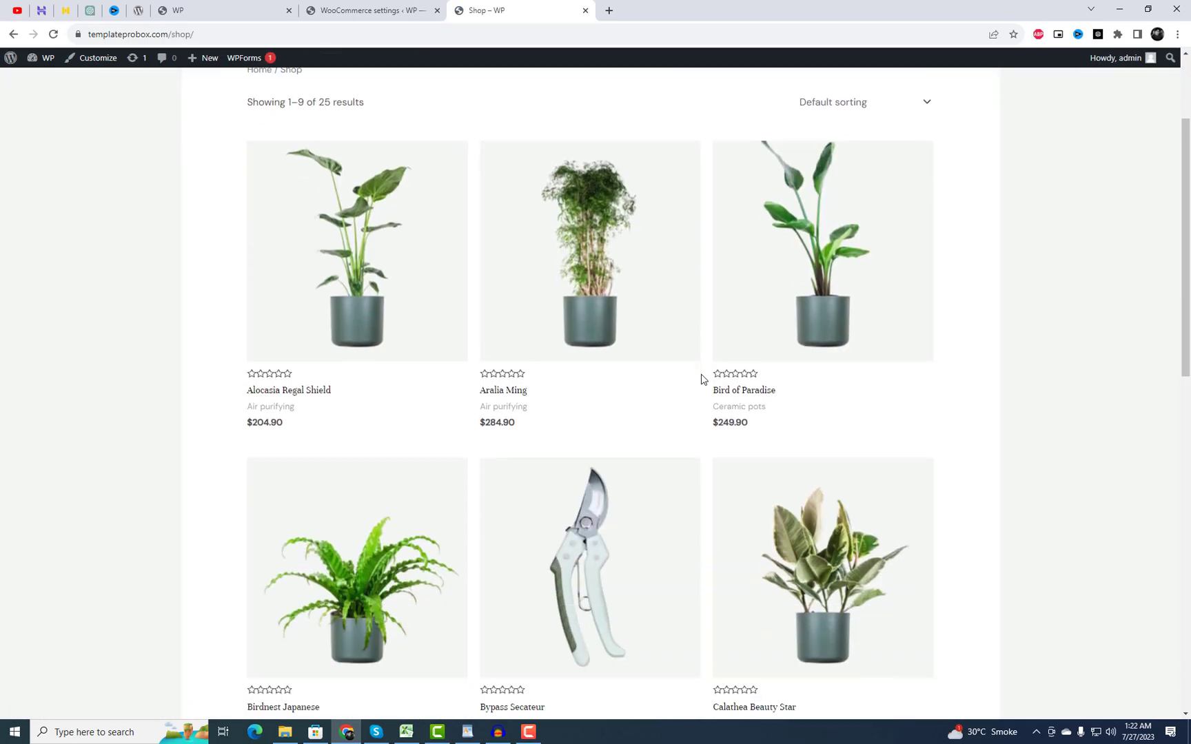
click(501, 363)
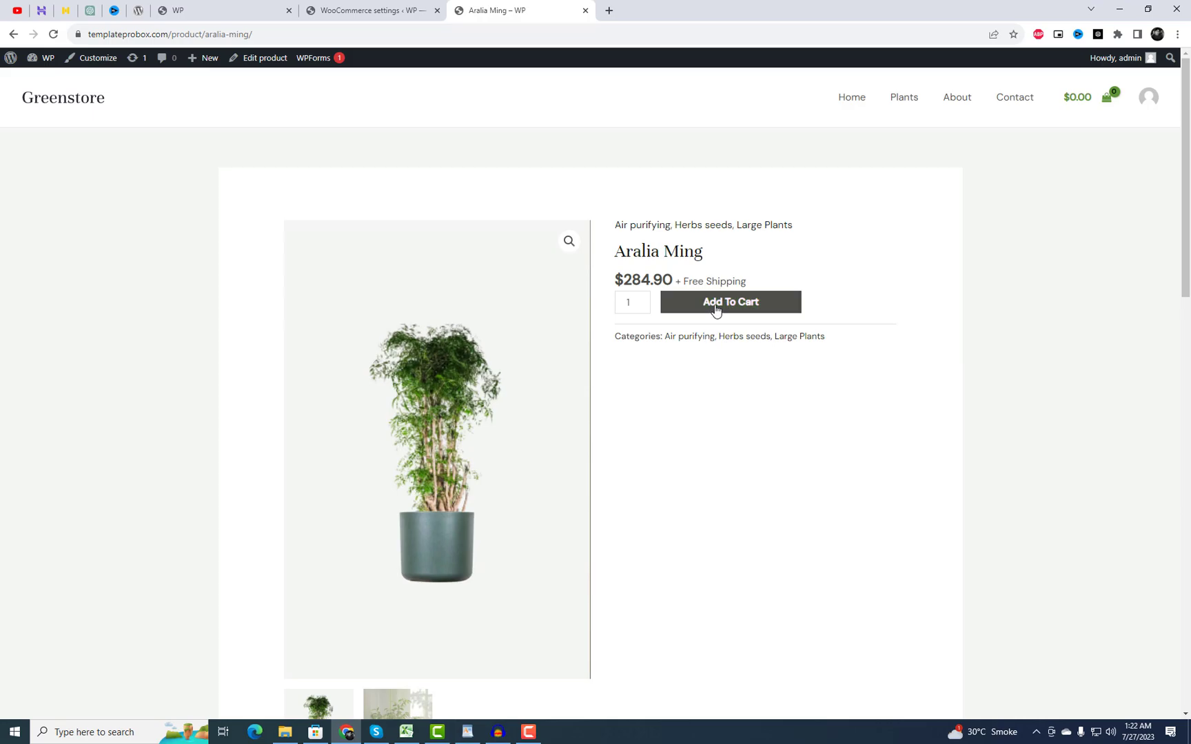
click(716, 310)
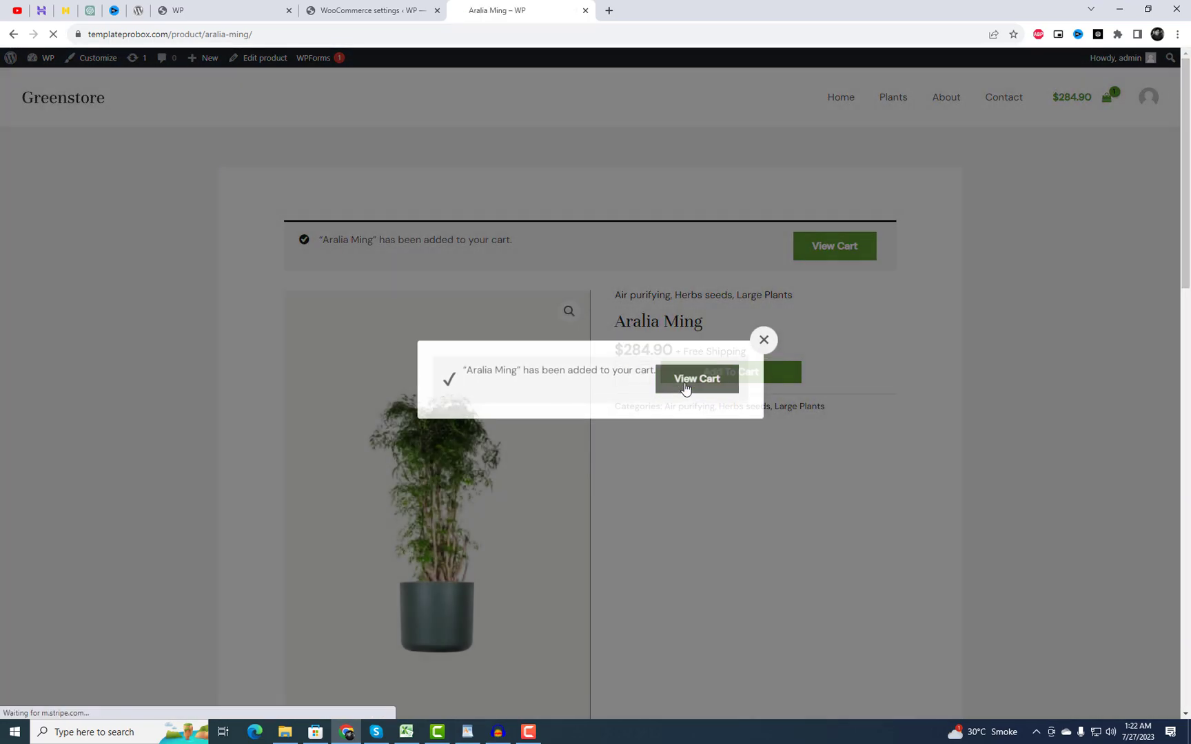
- Update the Aralia Ming quantity to 2 in the cart and proceed to checkout
click(689, 381)
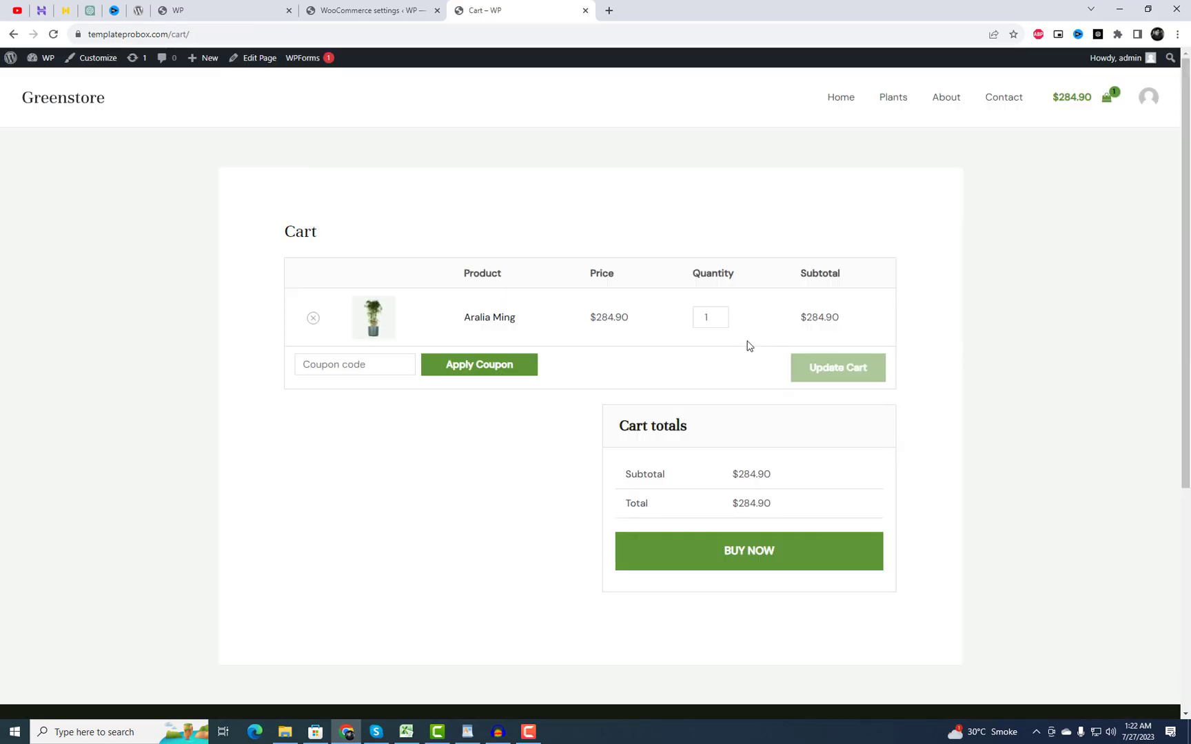
click(721, 315)
click(817, 369)
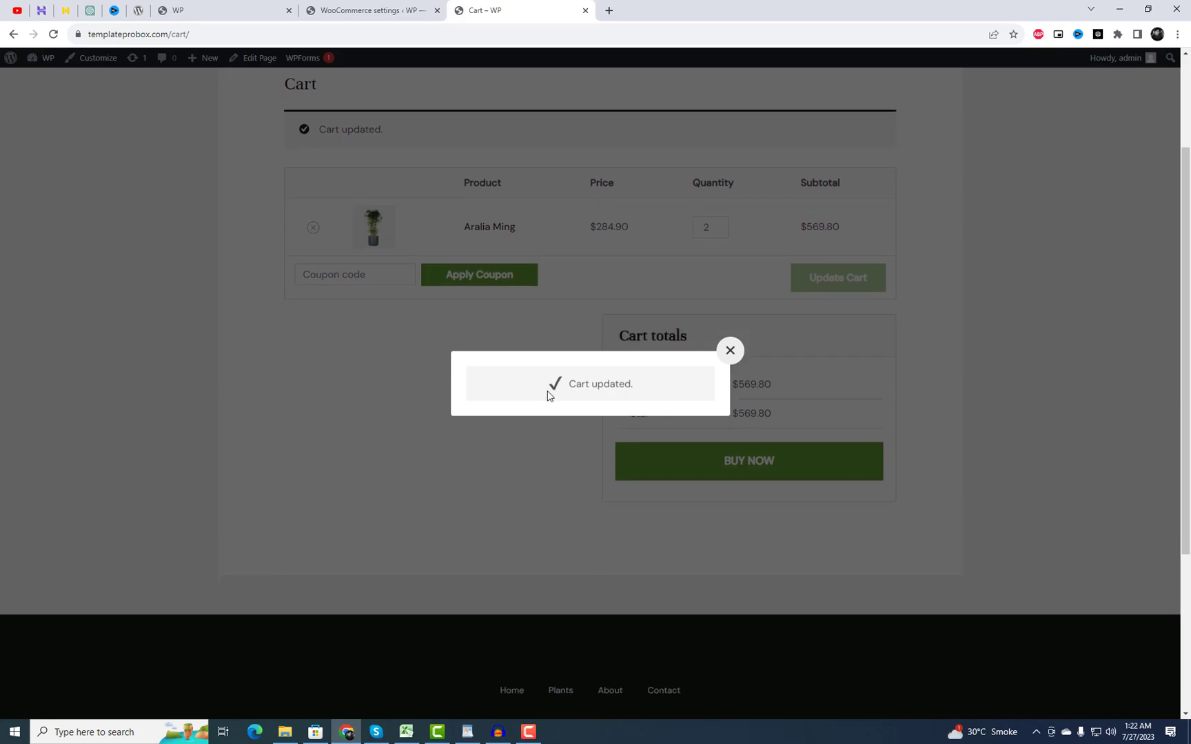
click(731, 351)
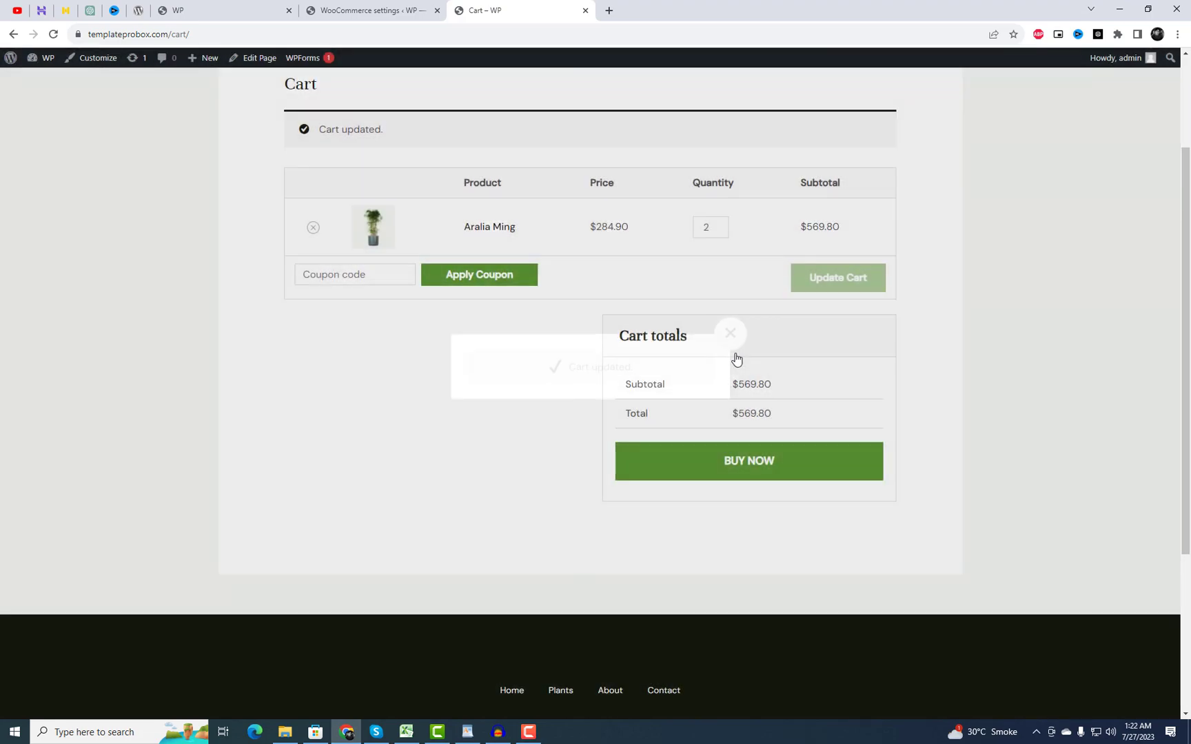
scroll(735, 358, up, 2)
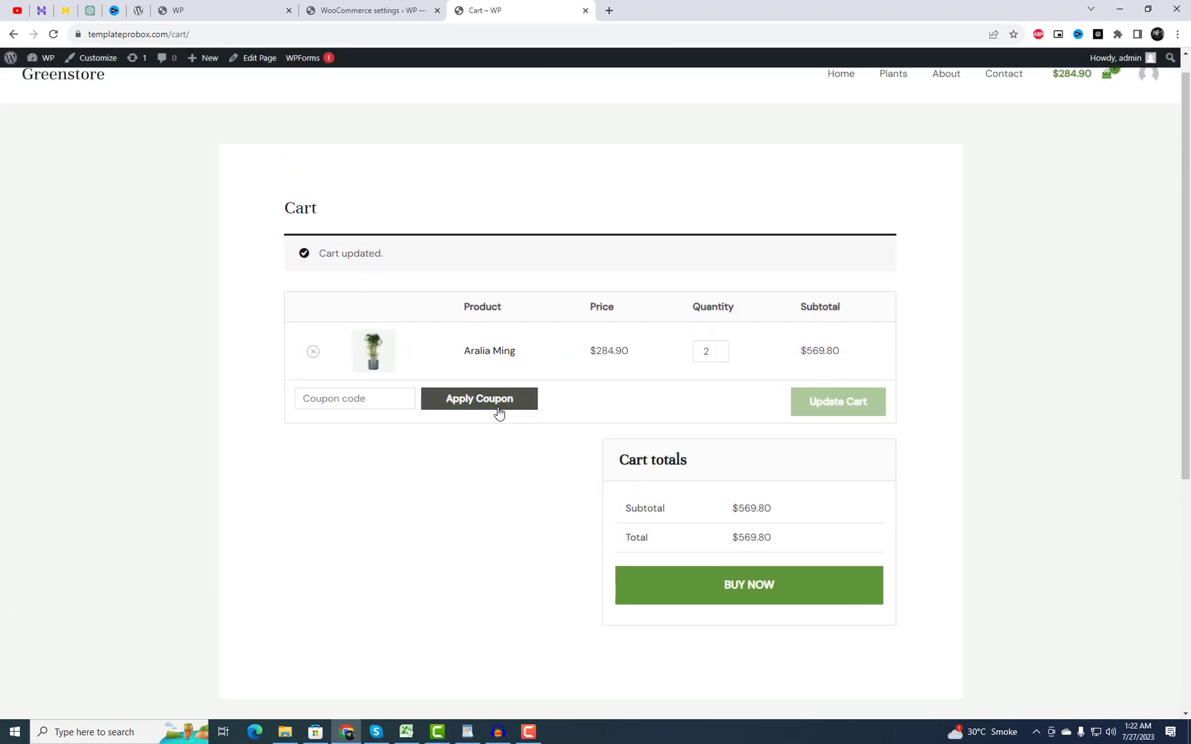
click(734, 586)
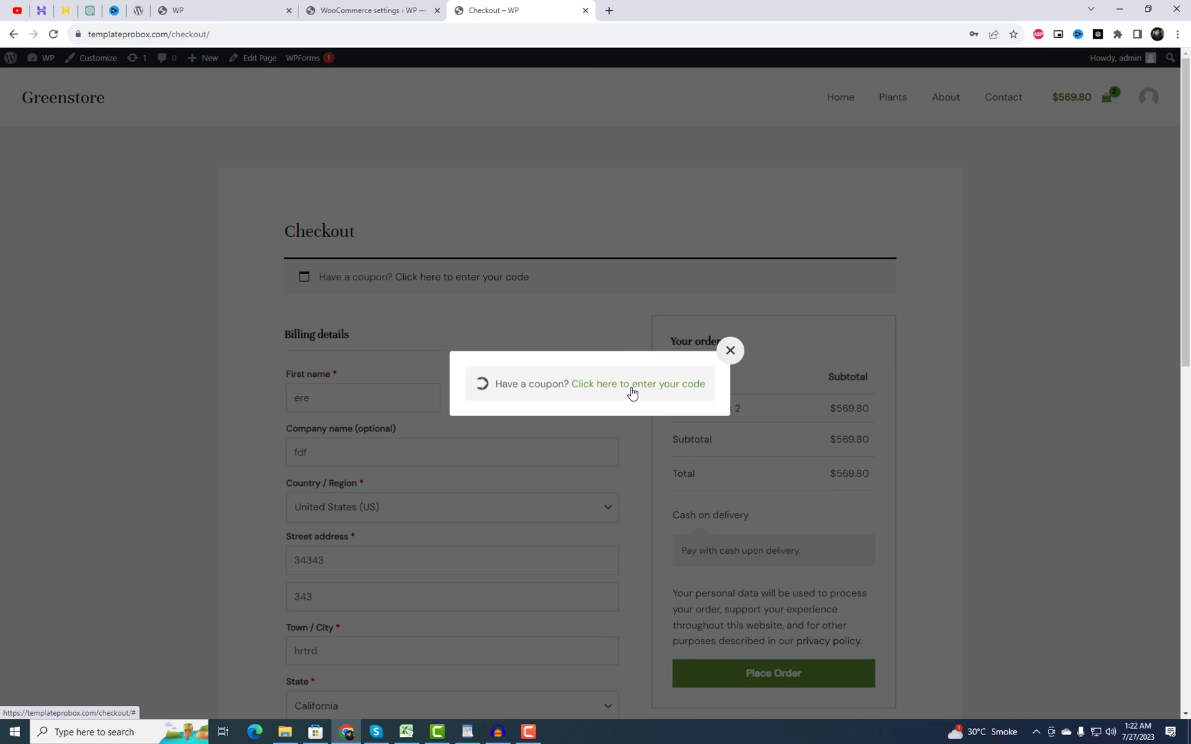
- Clear the billing first name and submit to show the required-field error pop-up
click(632, 392)
scroll(745, 370, down, 1)
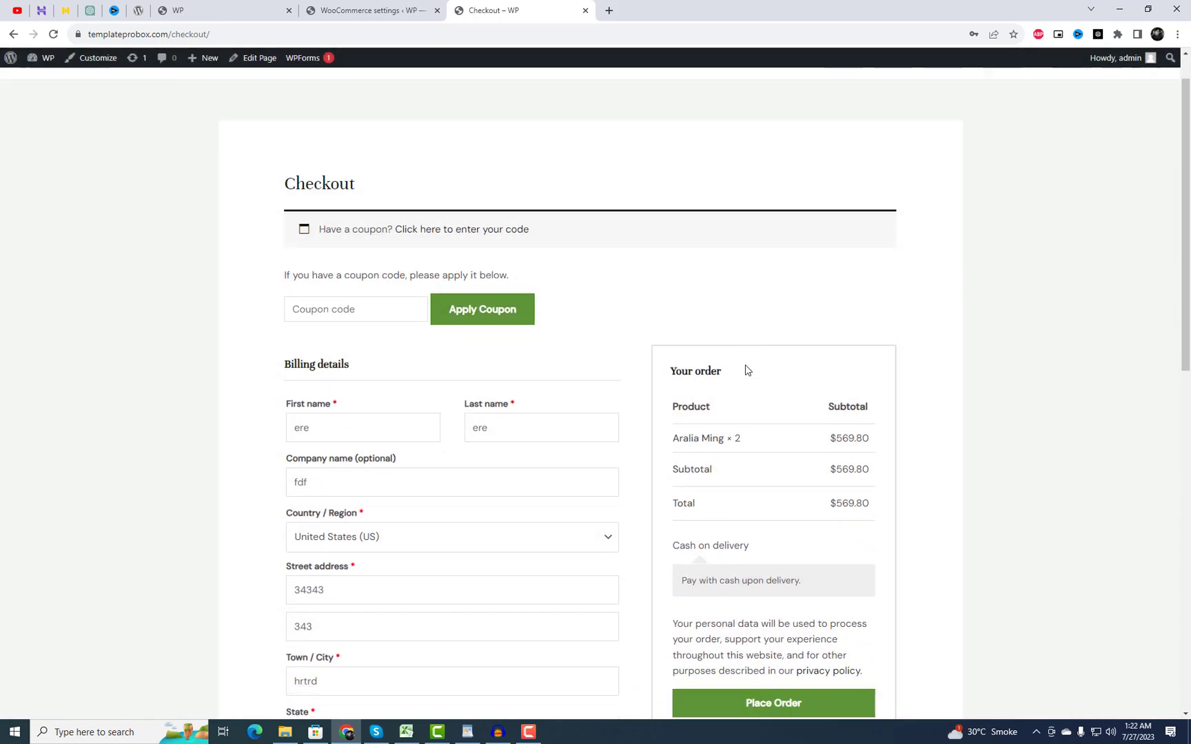
scroll(744, 370, down, 2)
scroll(355, 291, down, 1)
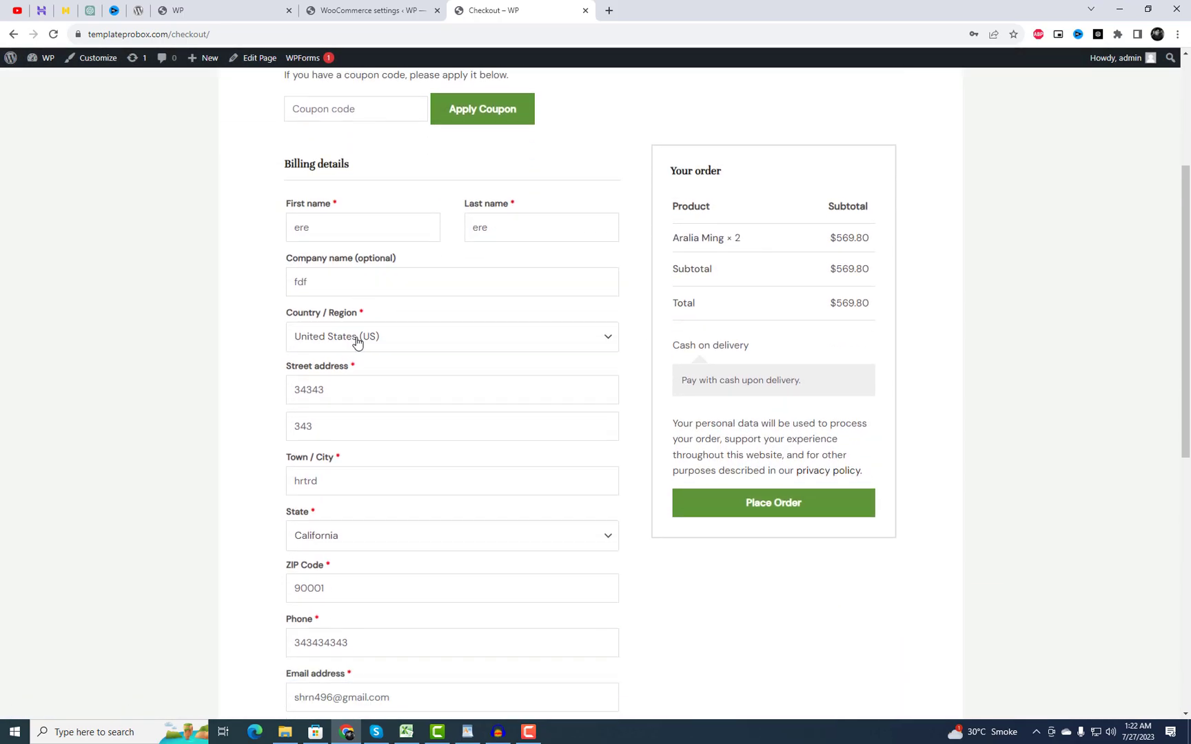
drag(333, 234, 276, 234)
key(BackSpace)
scroll(965, 434, down, 2)
scroll(949, 447, down, 1)
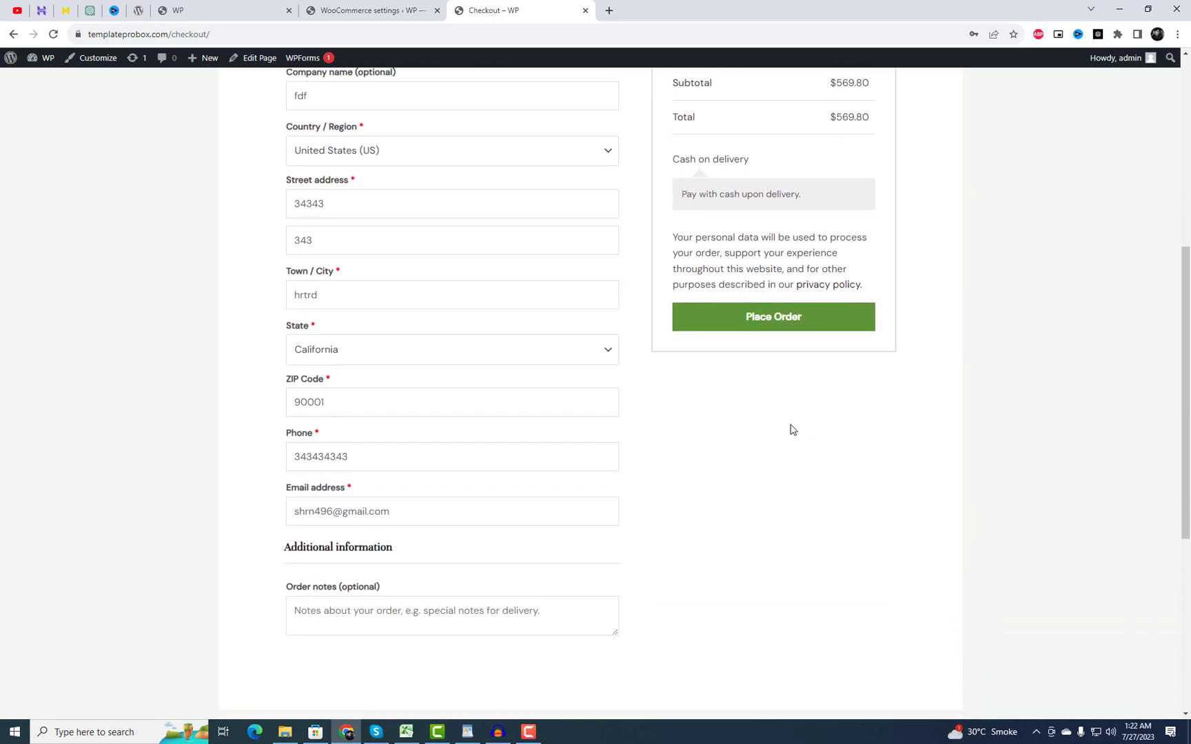
click(754, 322)
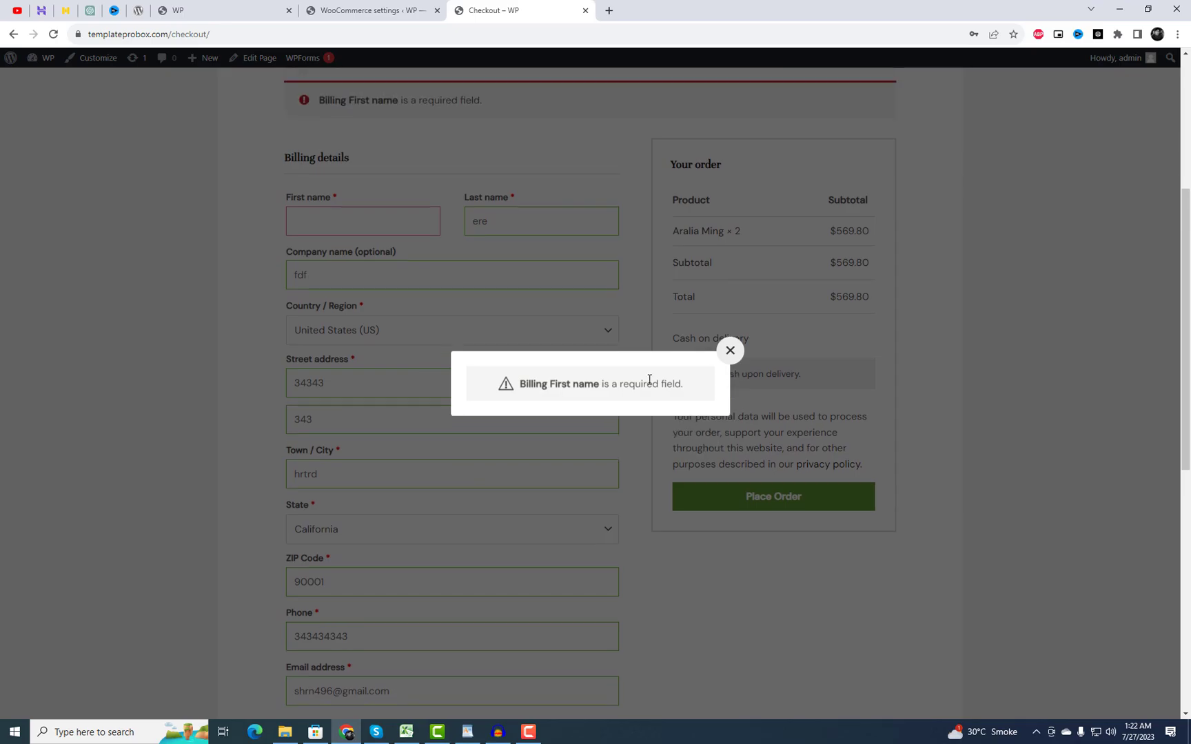
click(730, 350)
- Enter first name 'Na', change the street address, and trigger the street-address error pop-up
click(350, 250)
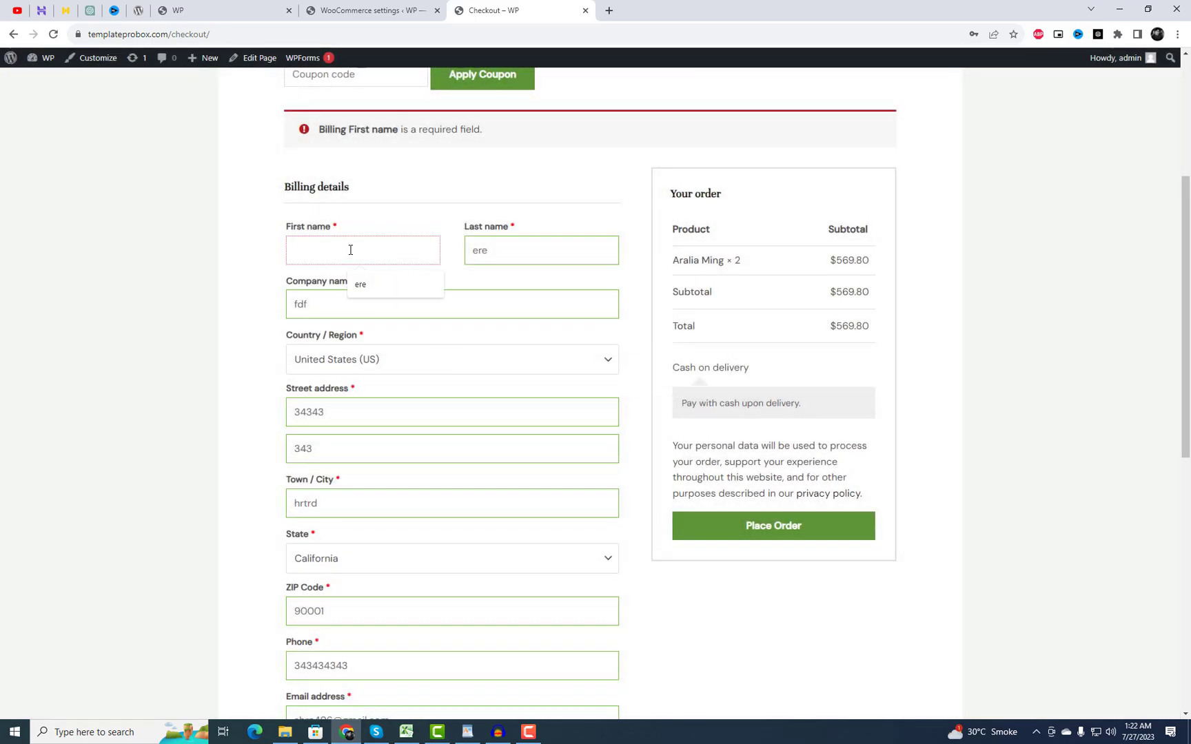
text(Name)
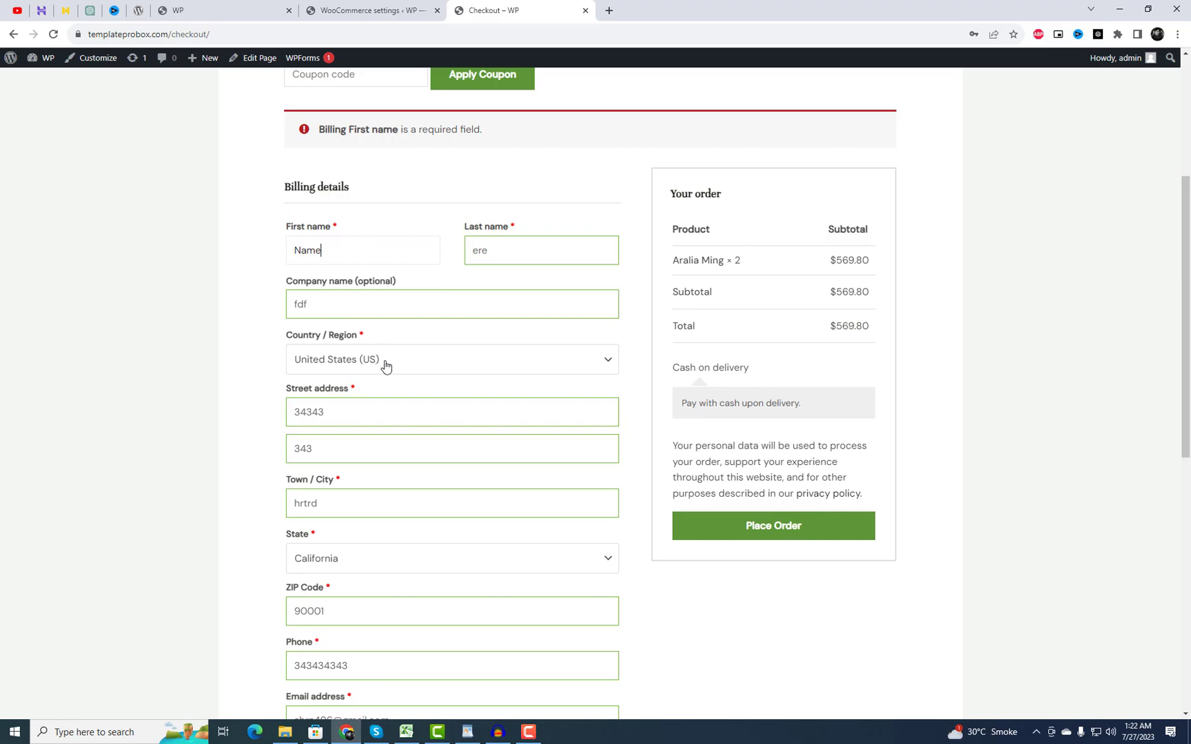
drag(355, 417, 262, 419)
text(t)
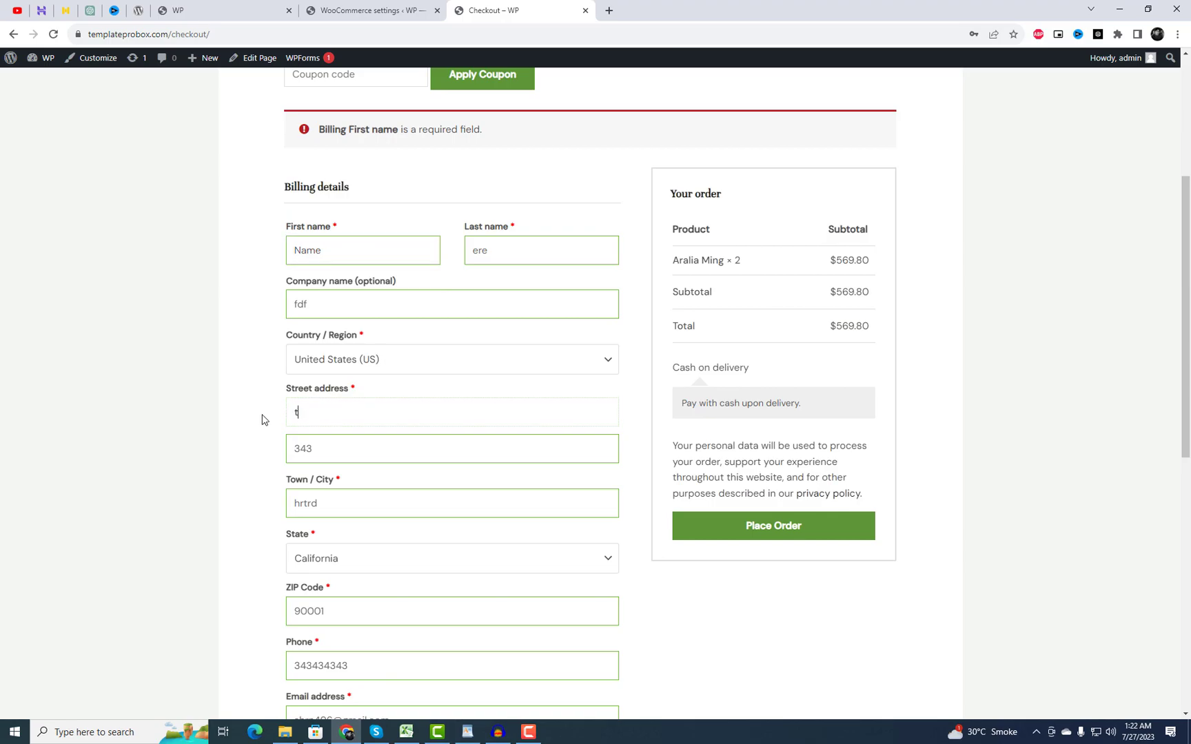
click(726, 520)
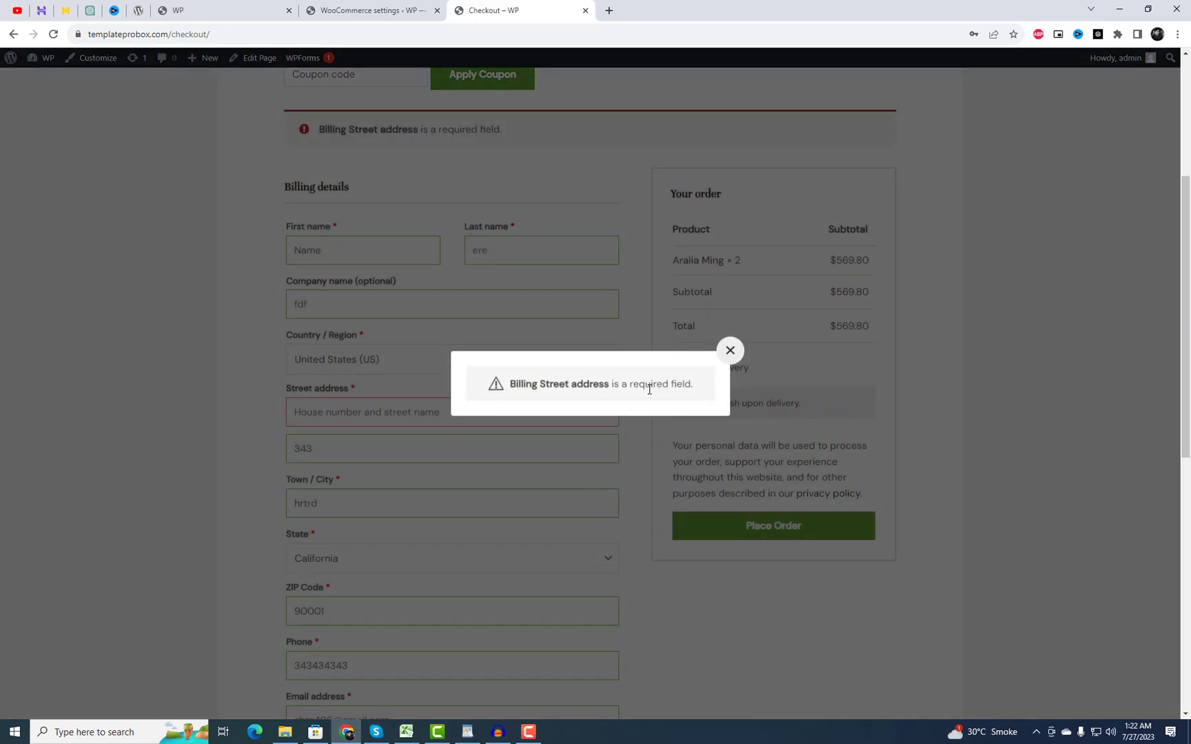
click(729, 350)
- Fill the street address, clear the ZIP code, and trigger the missing-ZIP error pop-up
click(328, 412)
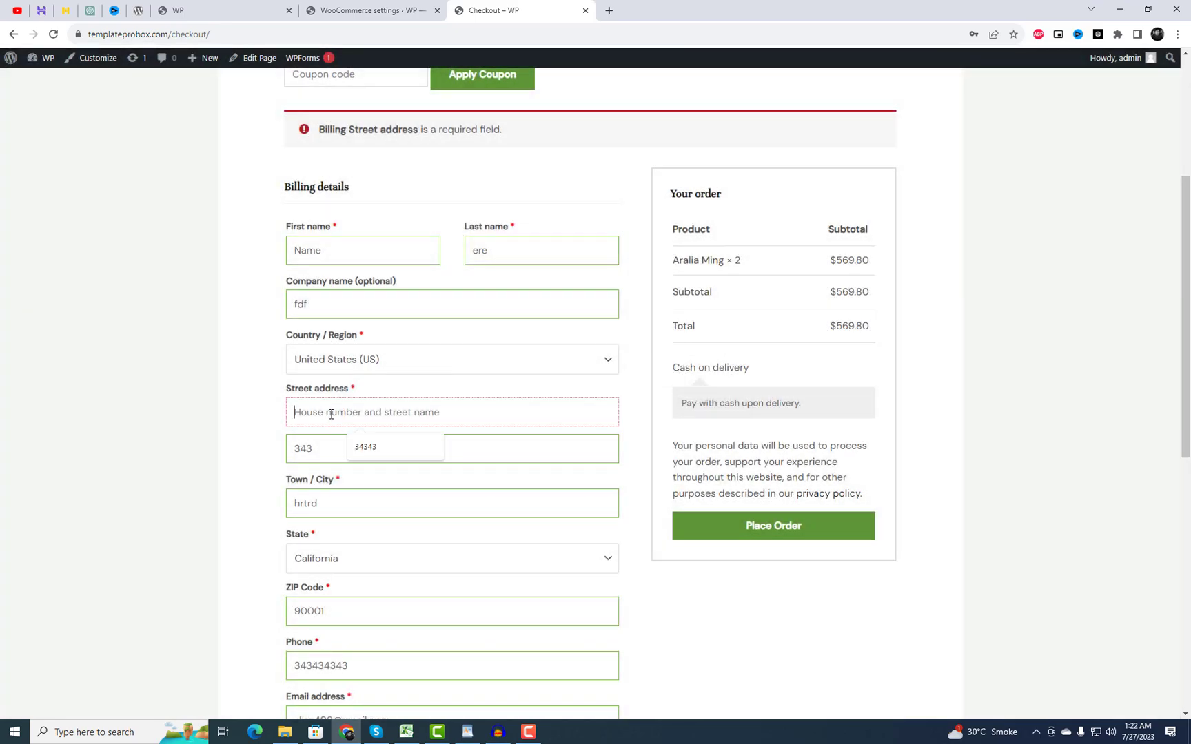
text(billing)
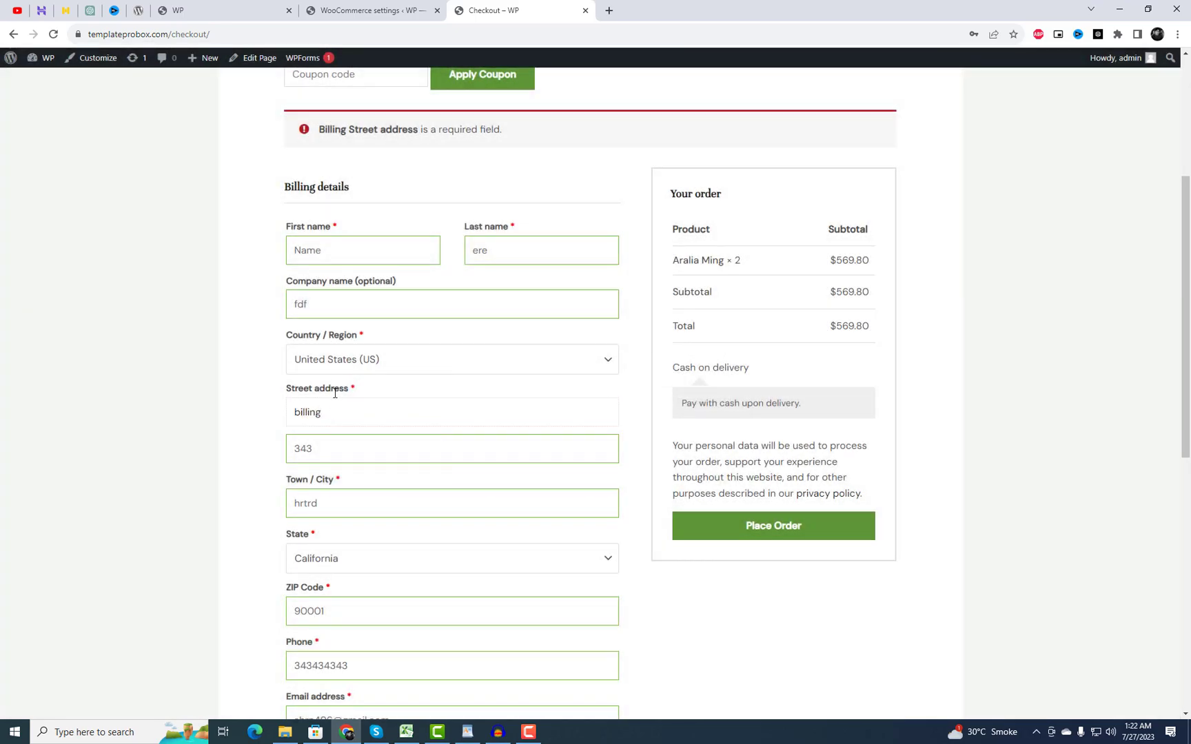
scroll(335, 393, down, 2)
drag(329, 488, 251, 493)
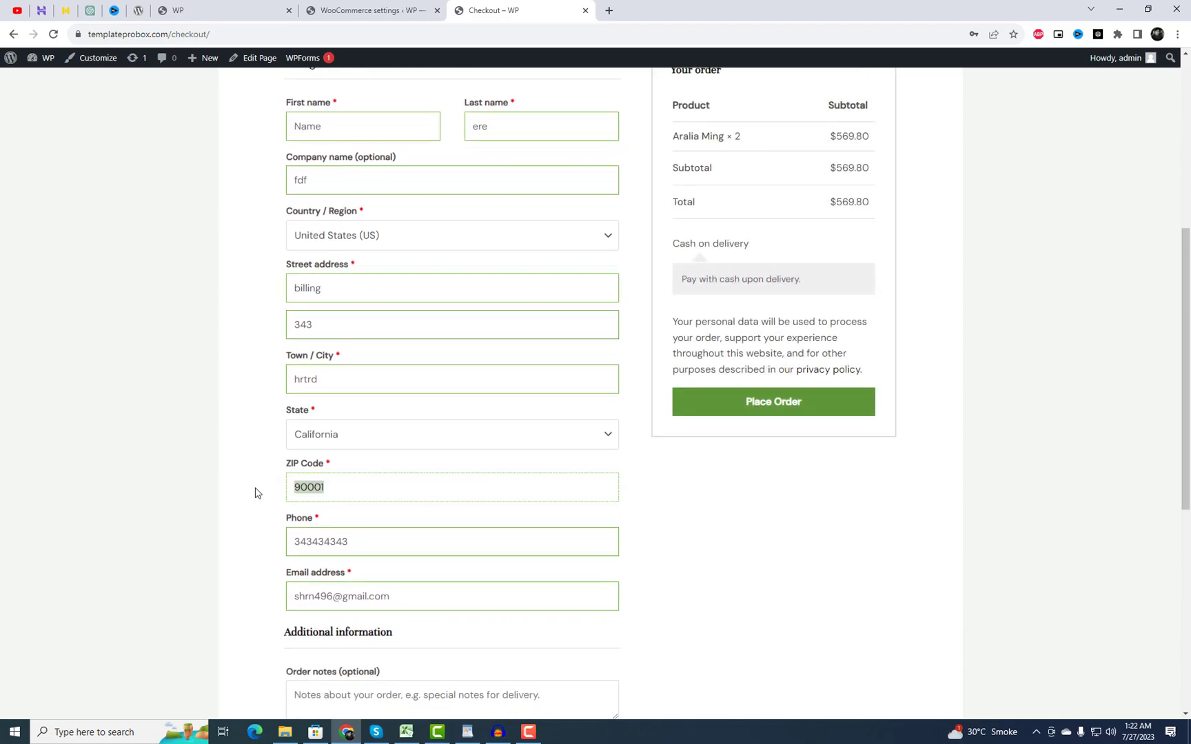
key(BackSpace)
click(801, 408)
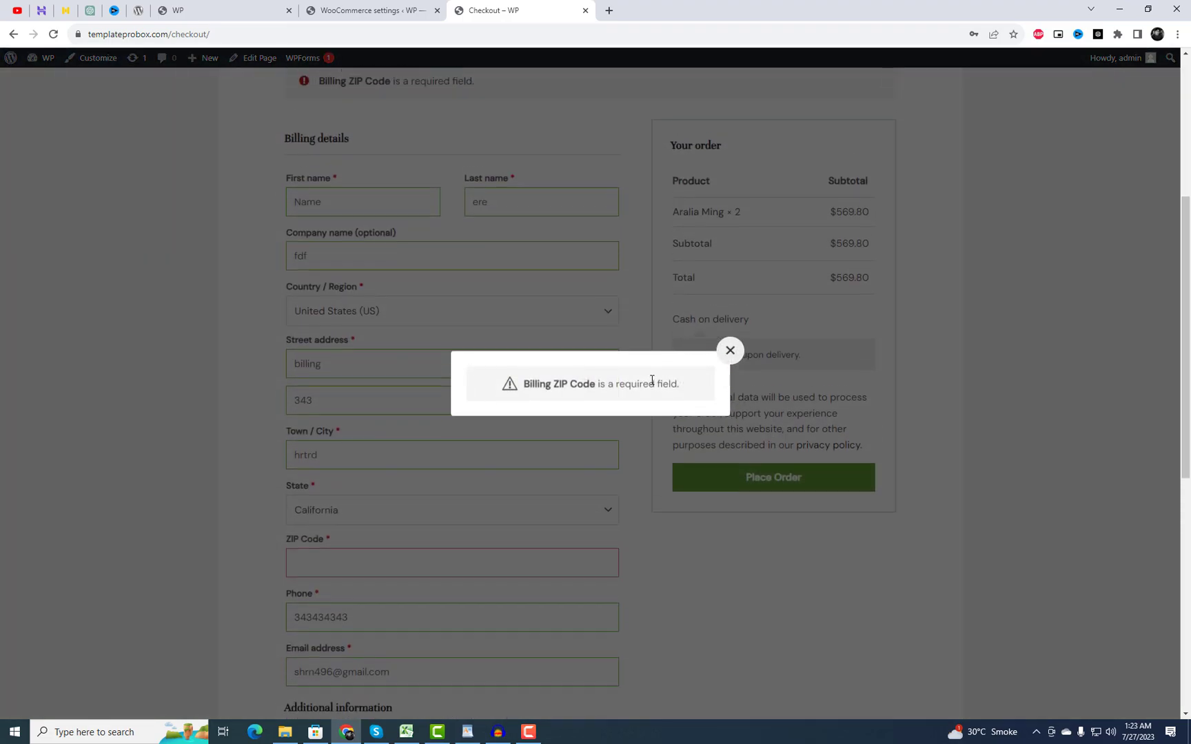
click(730, 350)
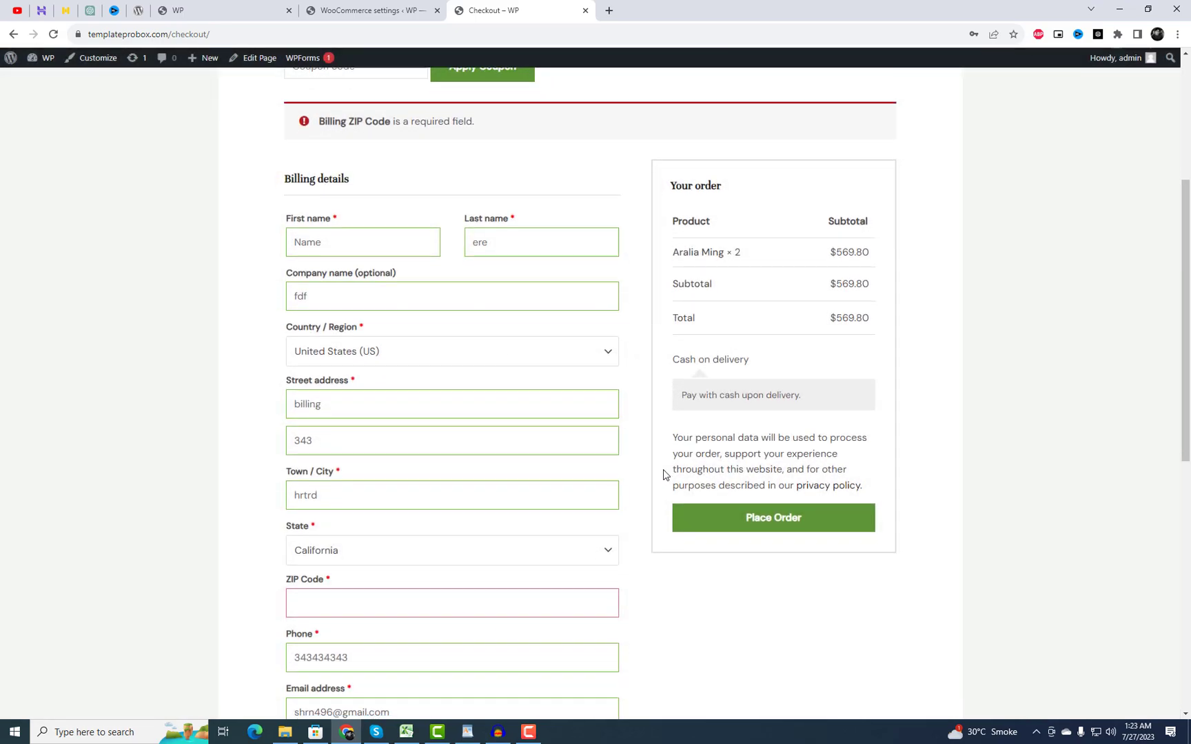
- Re-enter ZIP 90001, place the order, and return to the store's home page
scroll(503, 482, down, 2)
click(350, 487)
text(90001)
key(Return)
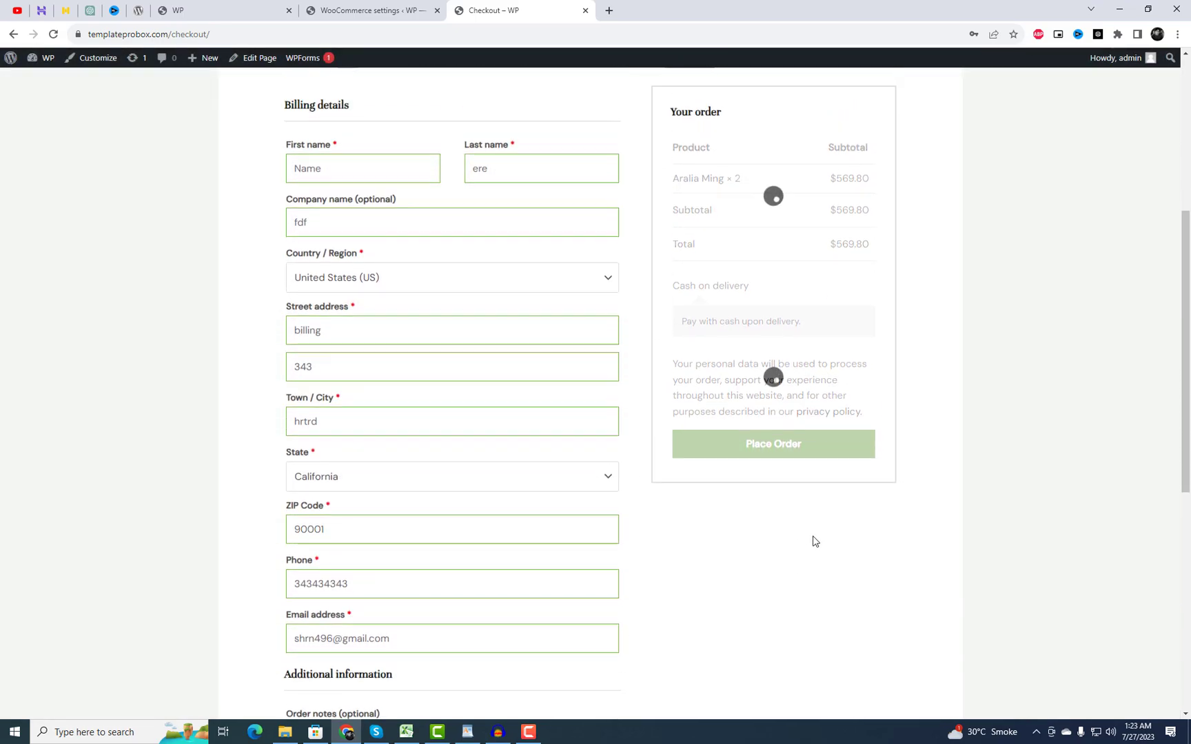
click(834, 535)
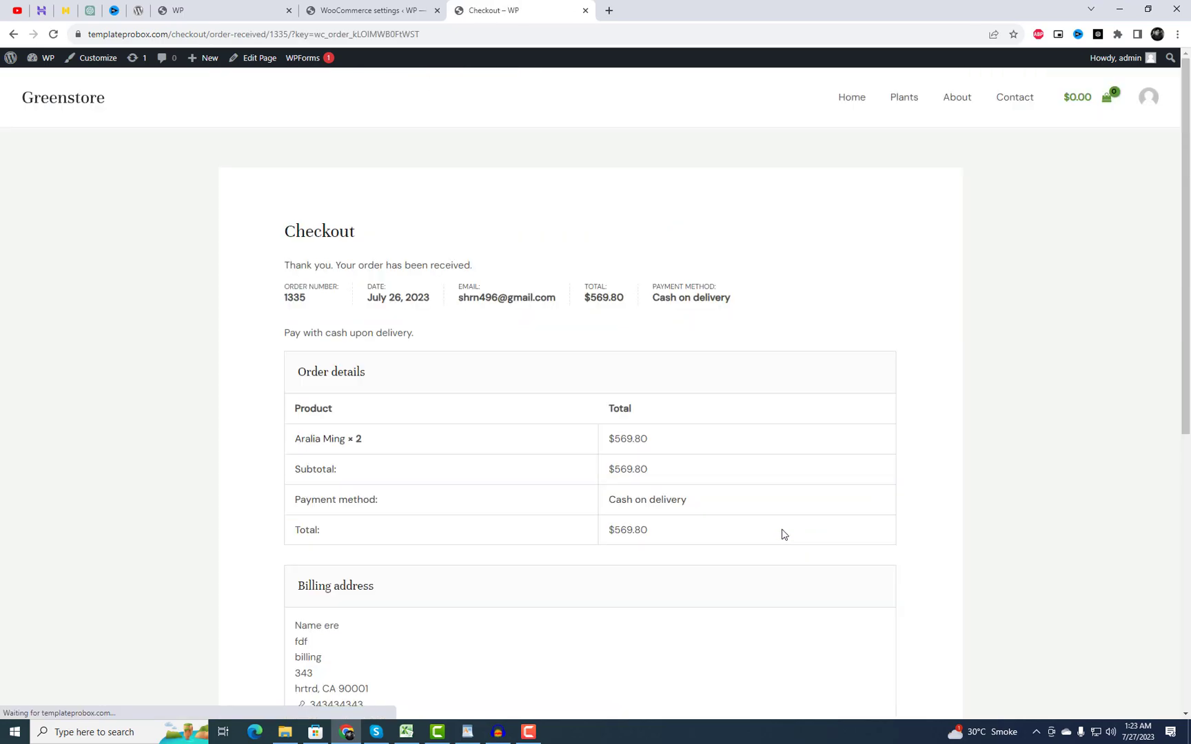
scroll(417, 340, down, 2)
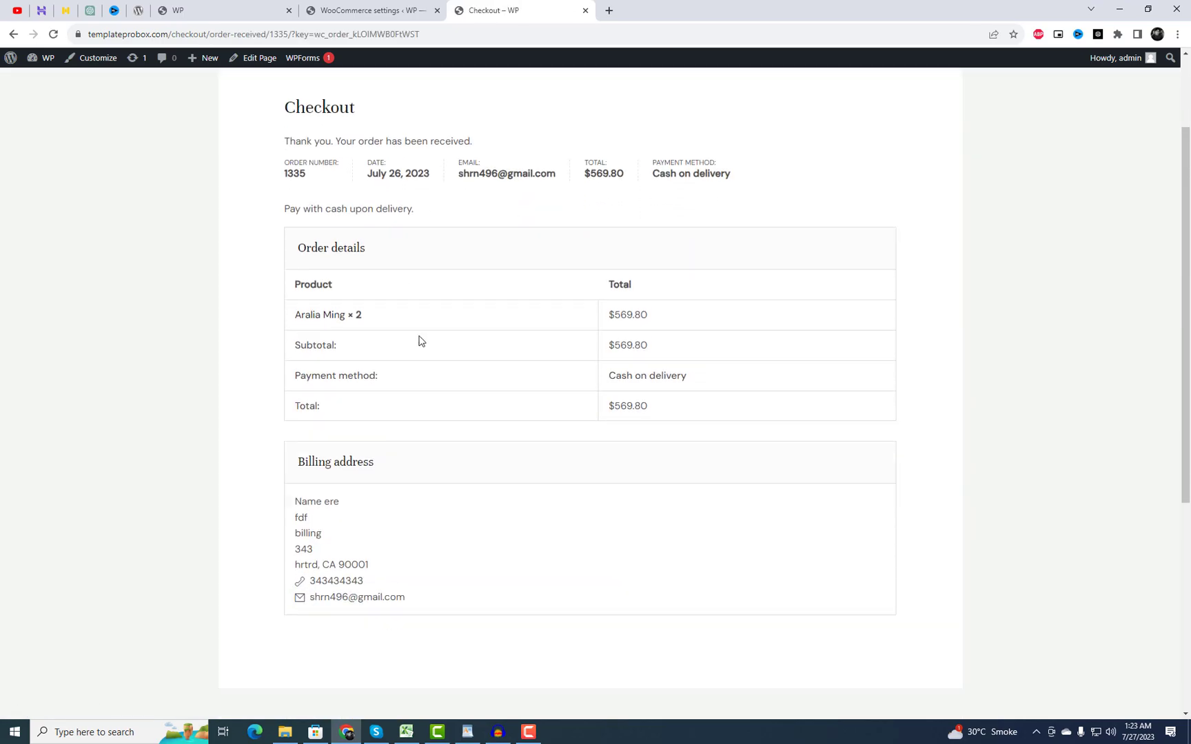
scroll(465, 362, down, 2)
scroll(446, 344, up, 4)
click(67, 103)
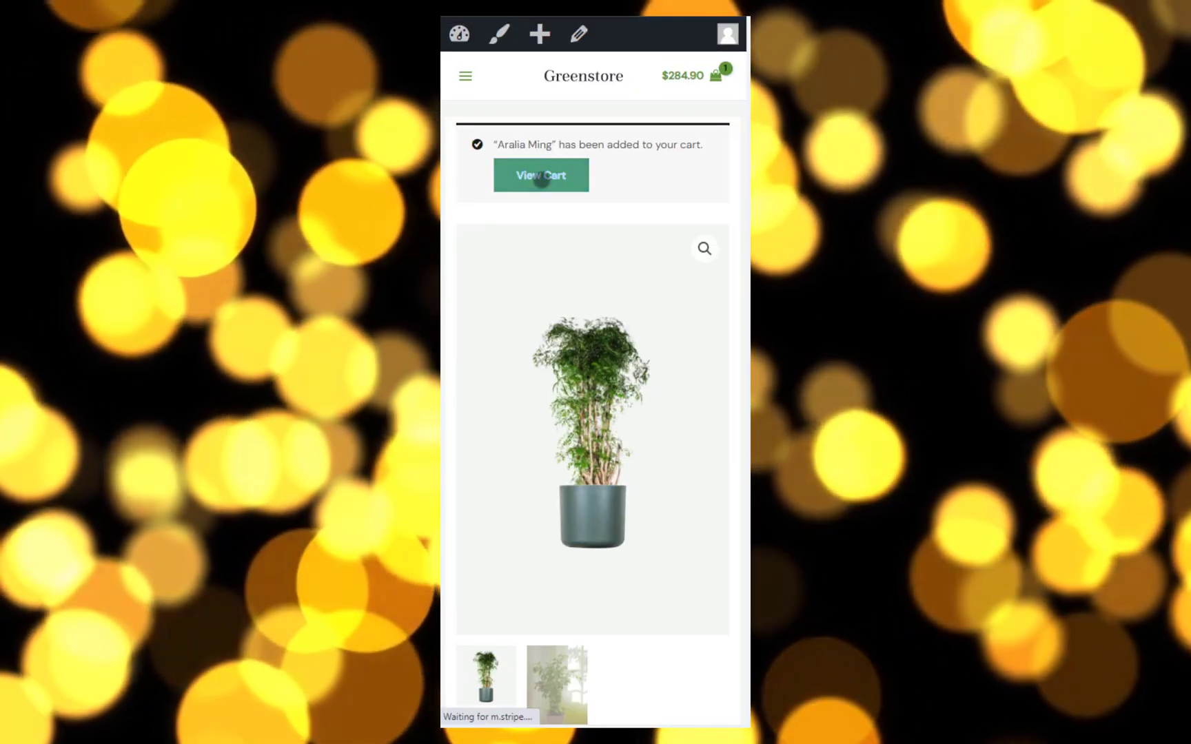
- On mobile, update the cart's Aralia Ming quantity to 2 and dismiss the Cart updated pop-up
click(541, 178)
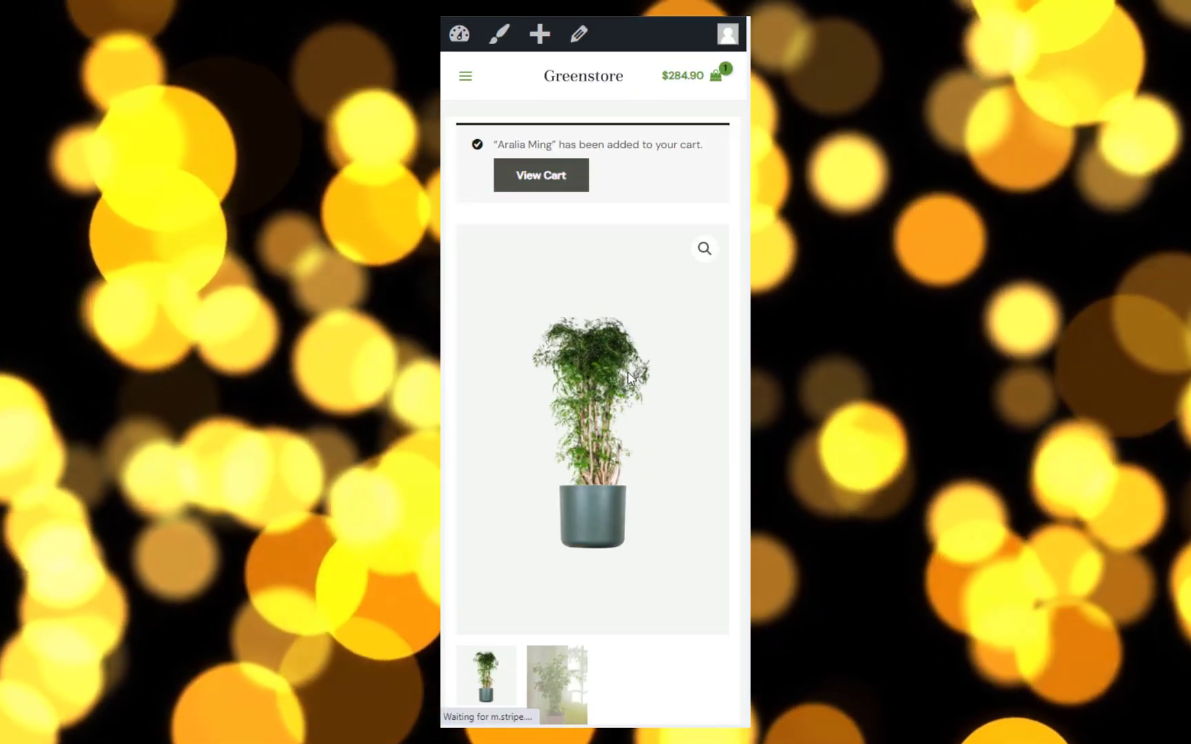
click(710, 362)
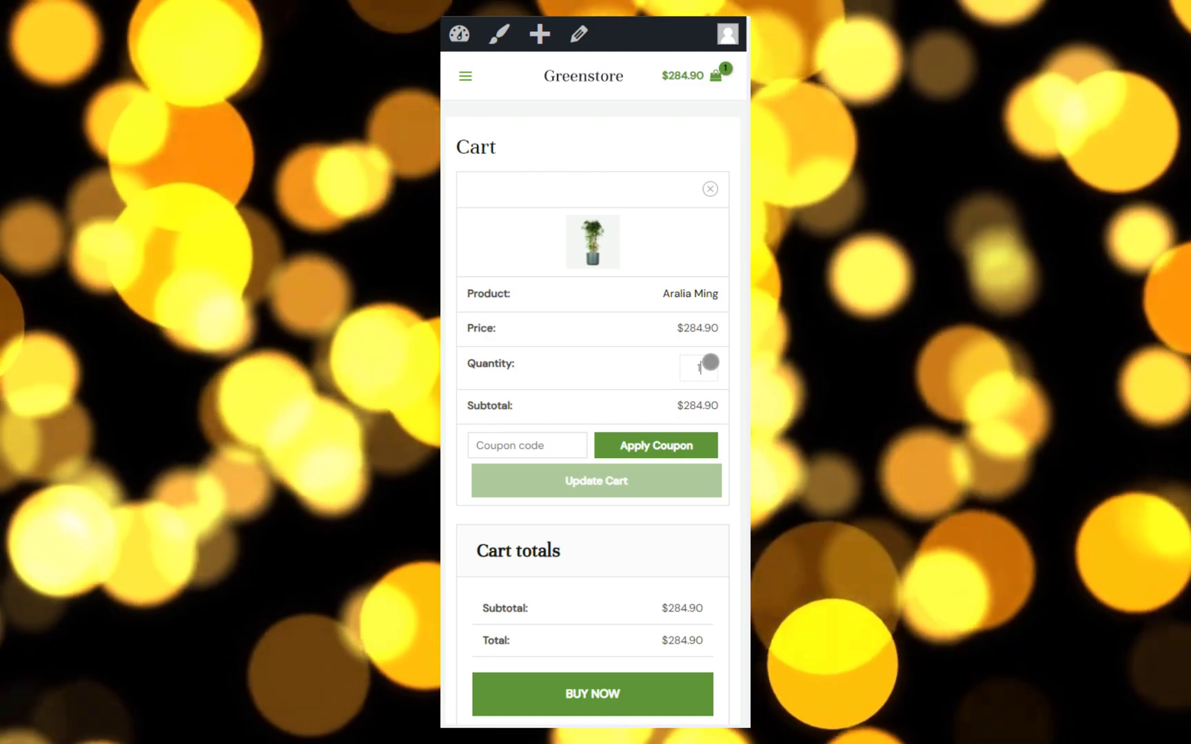
click(710, 360)
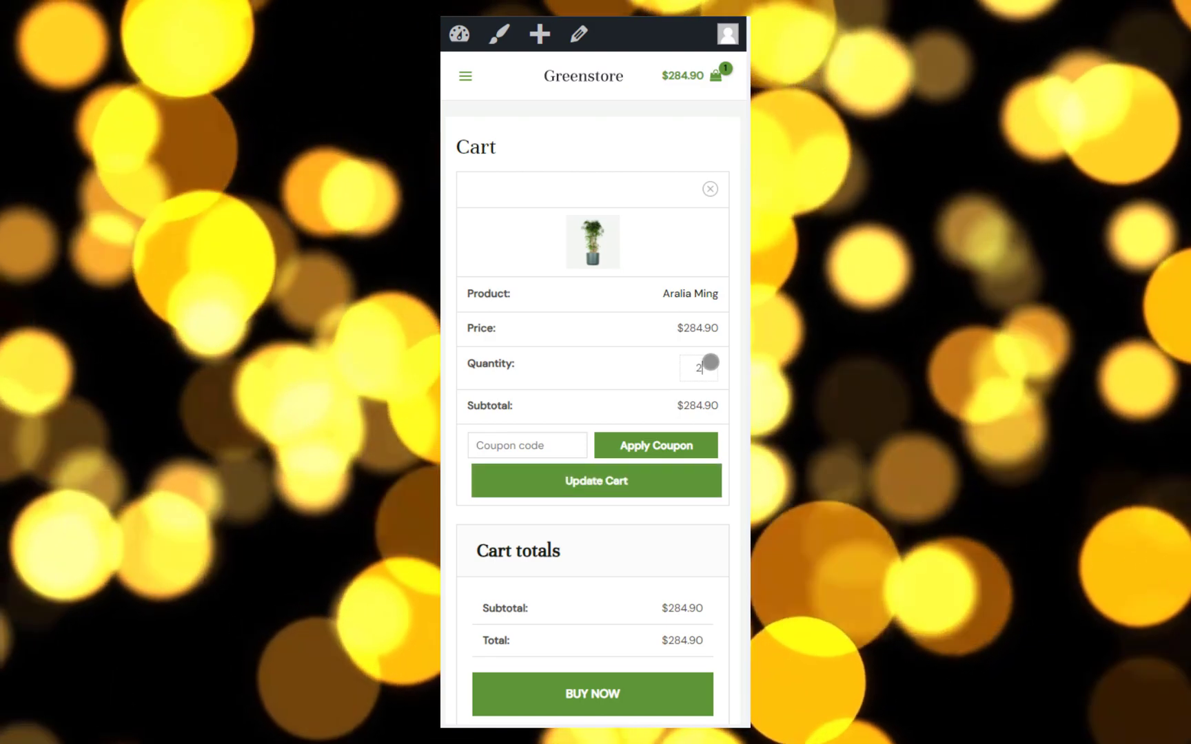
click(645, 482)
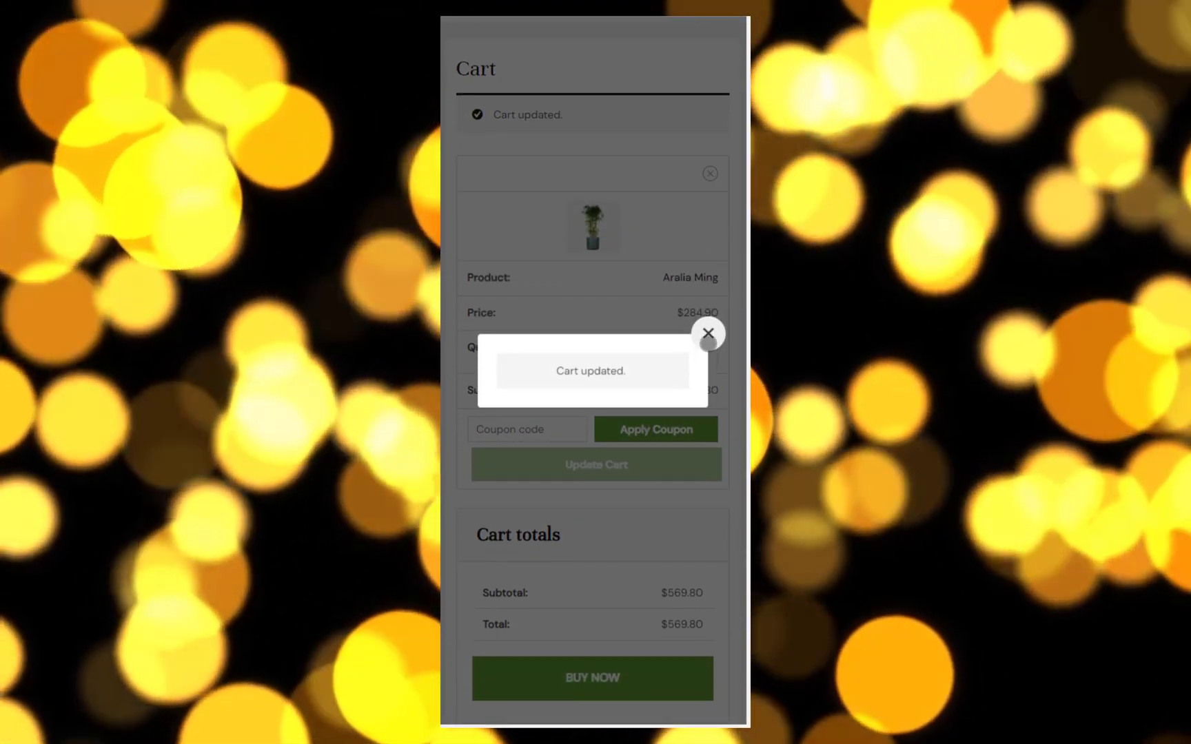
click(708, 333)
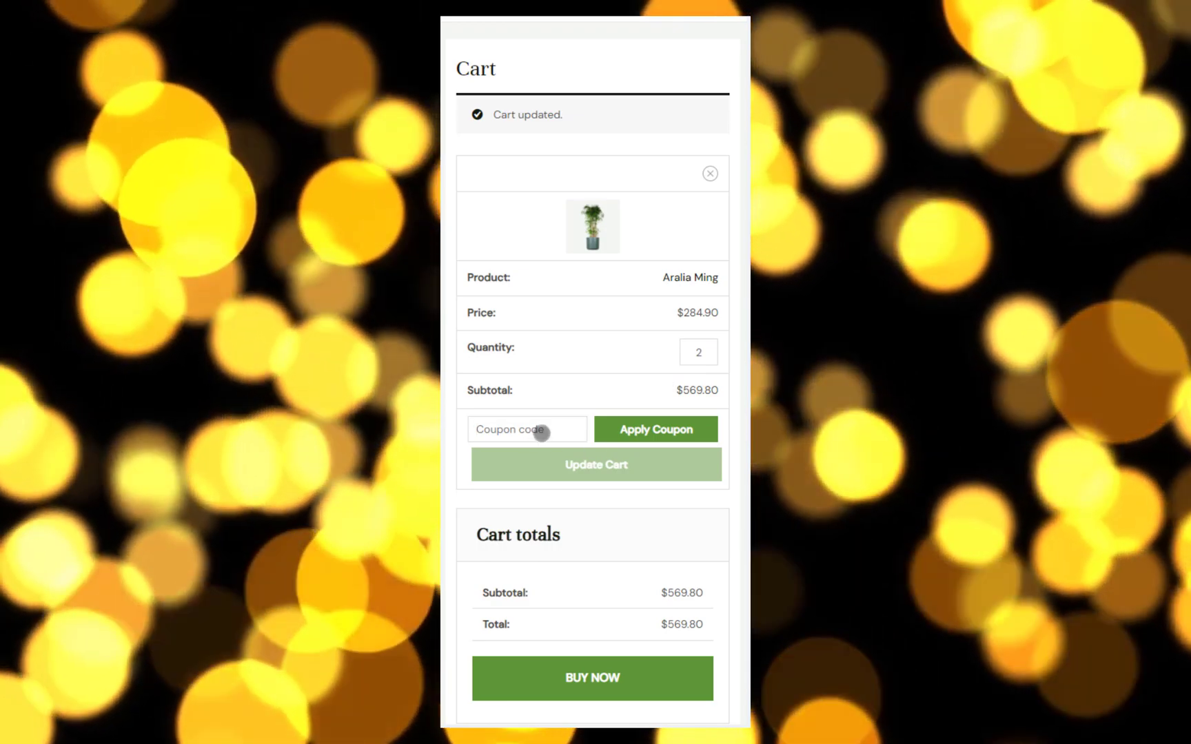
- Apply invalid coupon 1234, close its error pop-up, and go to checkout
click(542, 432)
text(1234)
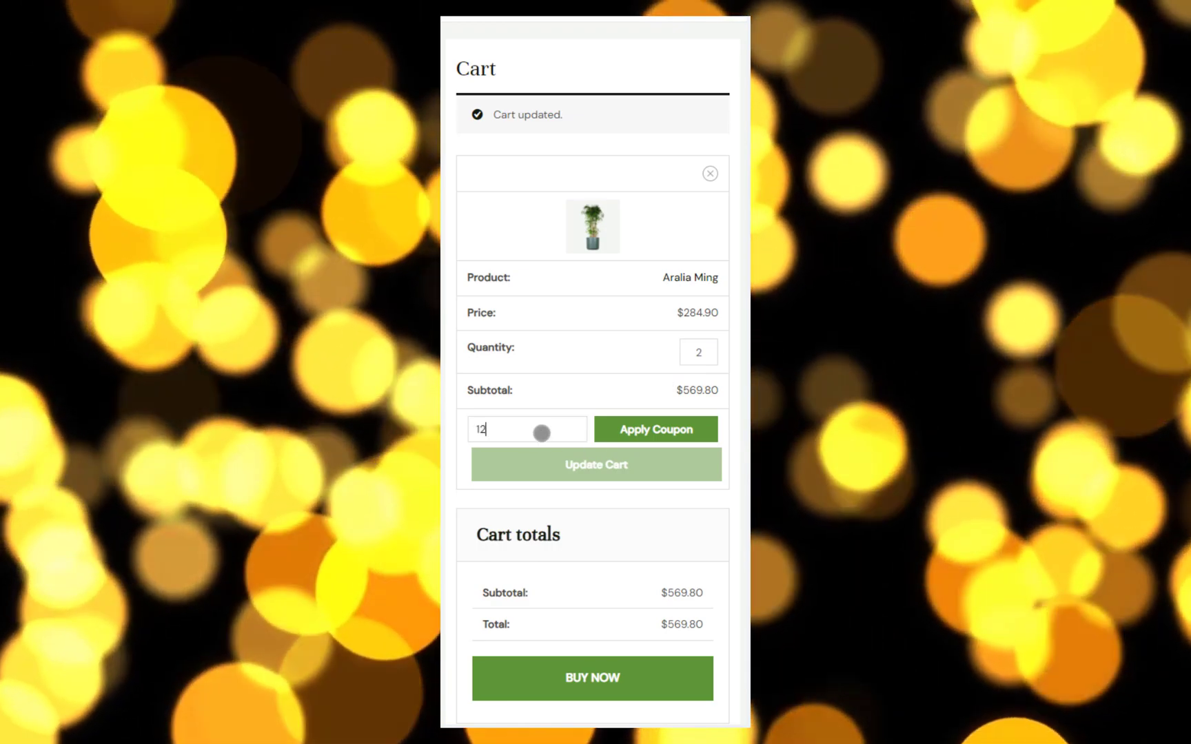
click(651, 421)
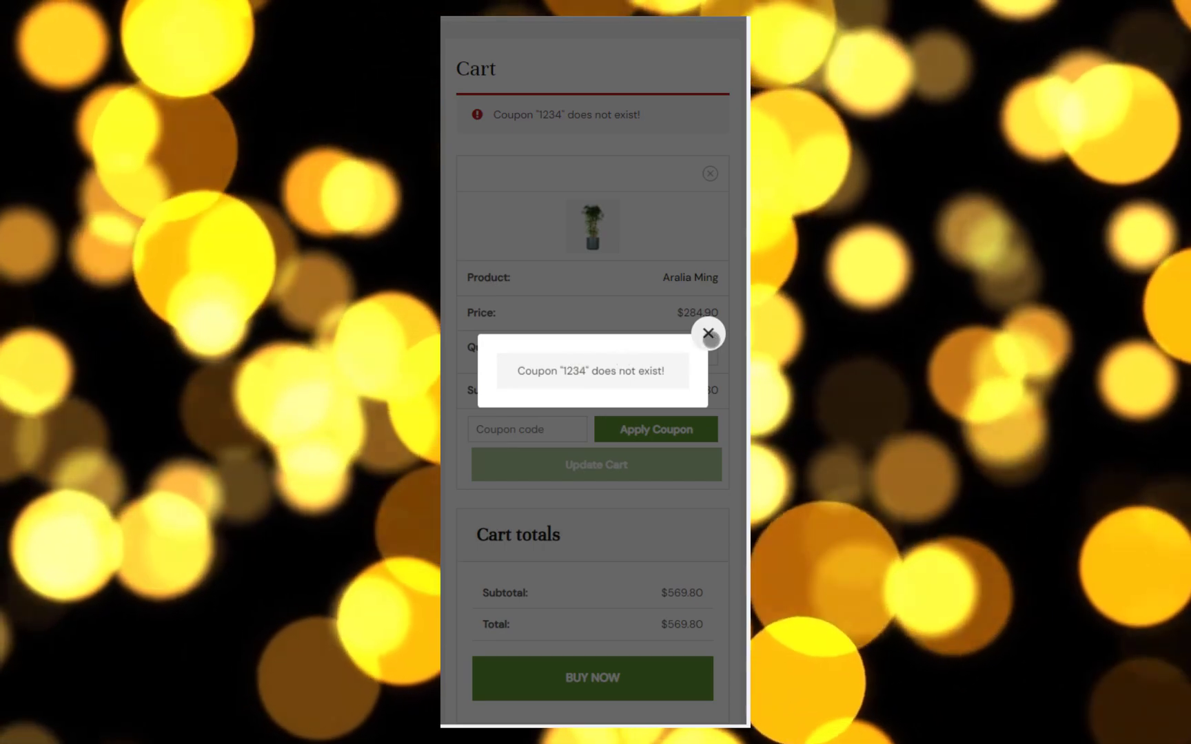
click(708, 333)
scroll(618, 475, down, 3)
click(619, 467)
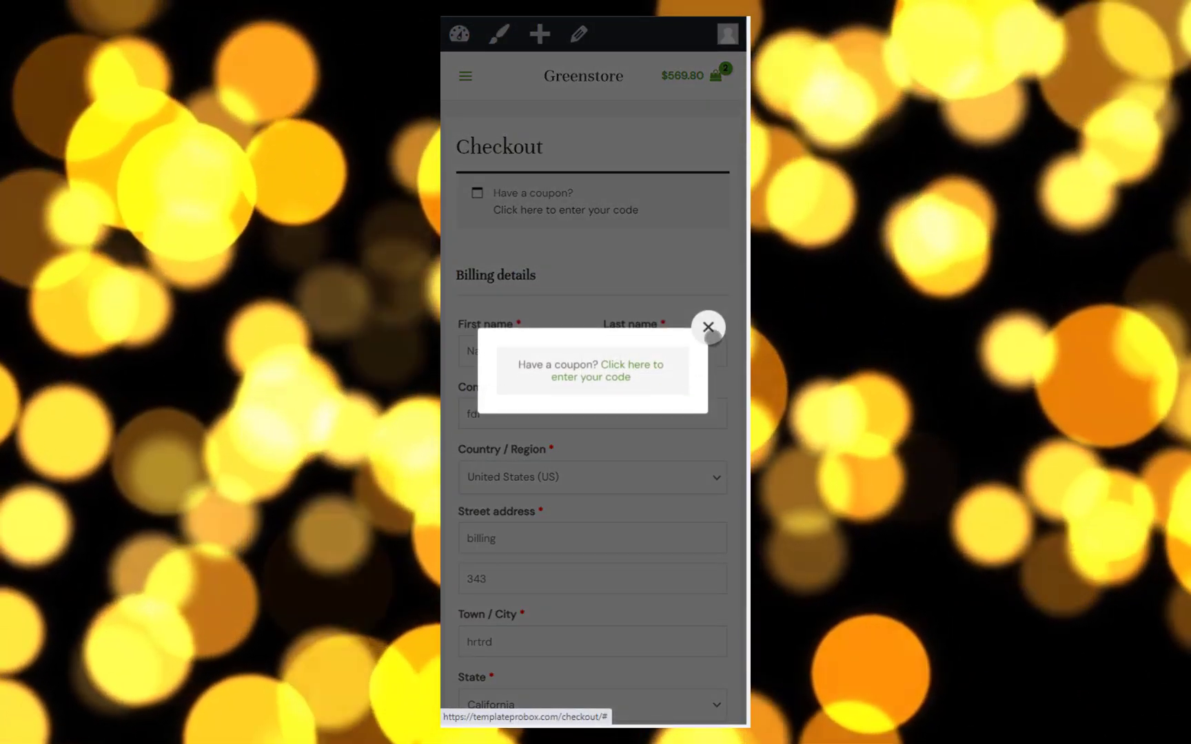
click(707, 326)
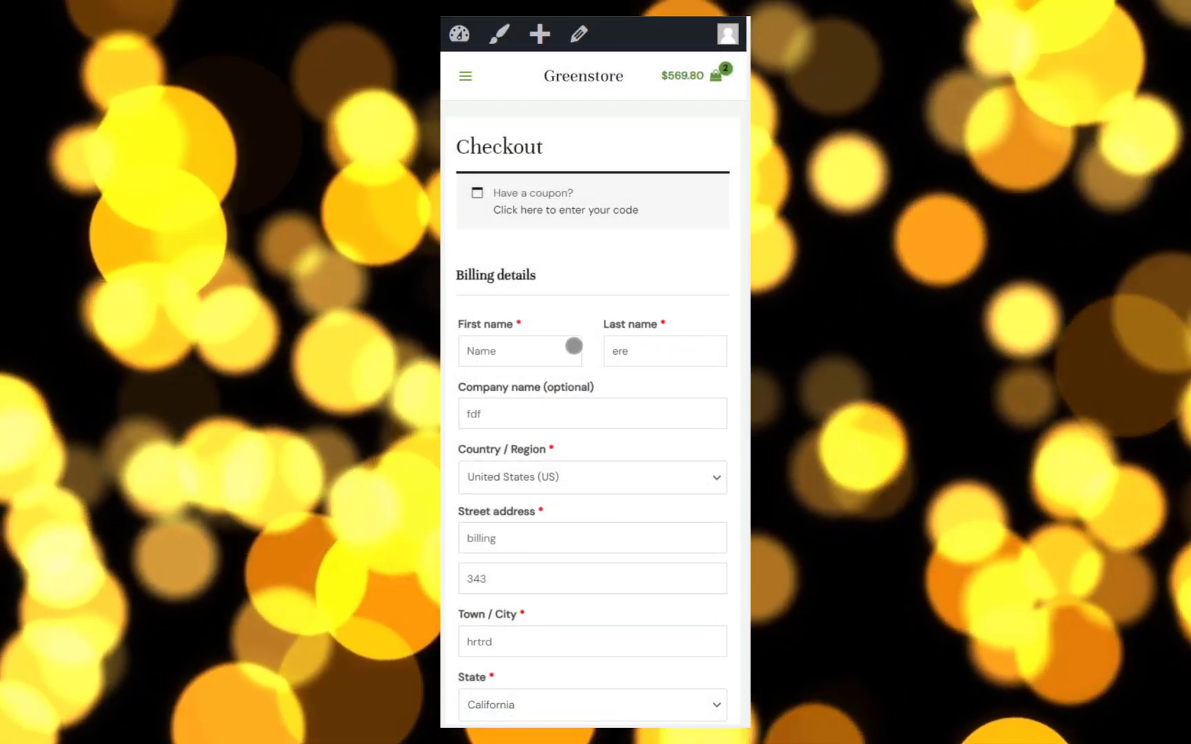
- Place the order without a ZIP code and close the resulting error pop-up
scroll(577, 347, down, 1)
scroll(580, 348, down, 1)
scroll(564, 417, down, 2)
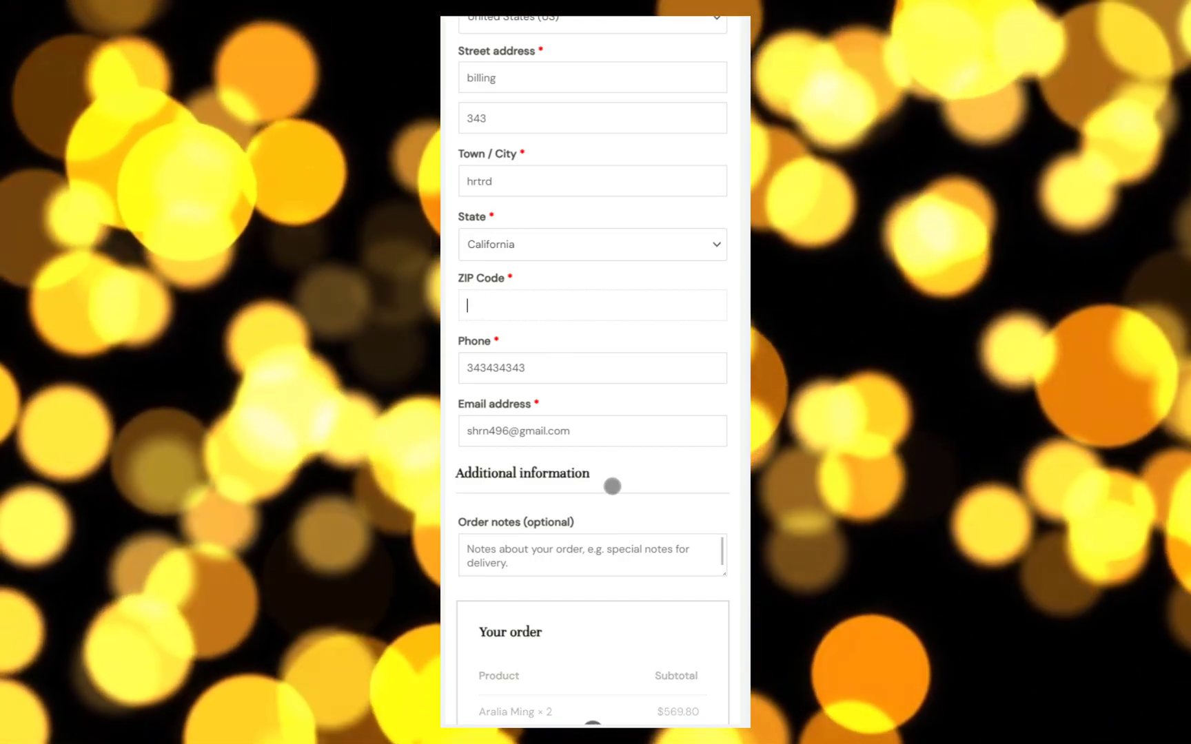
scroll(612, 487, down, 4)
click(635, 701)
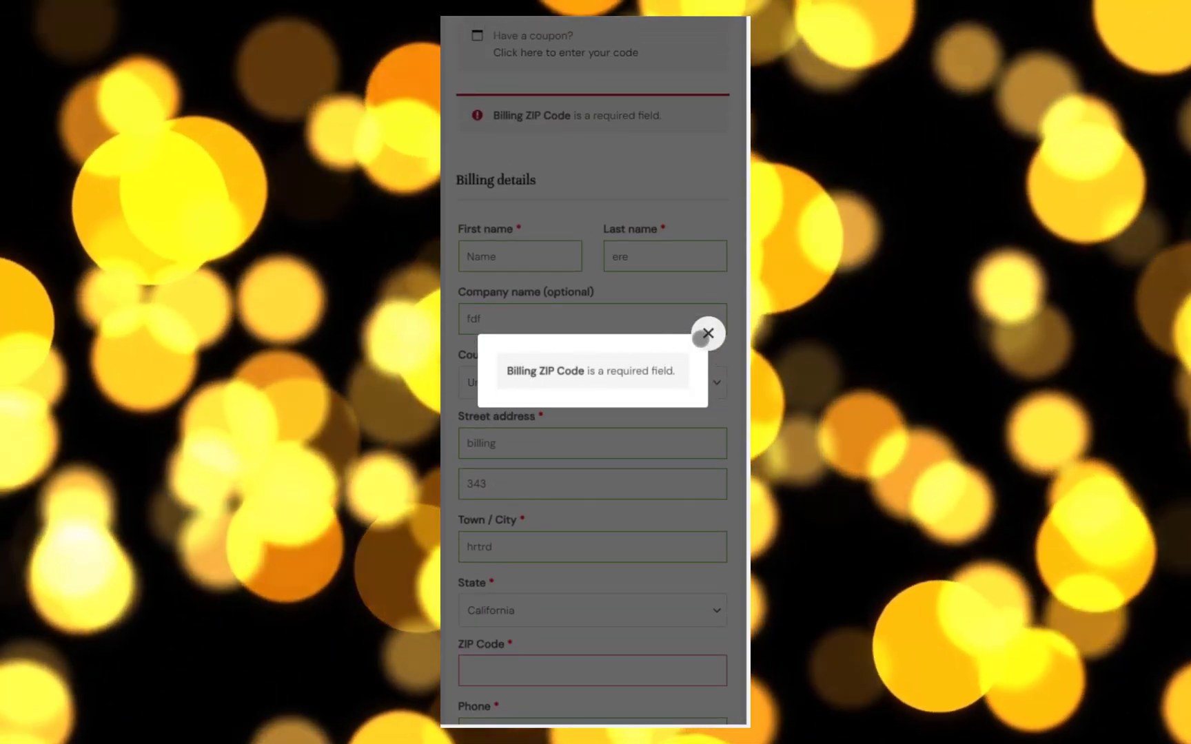
click(706, 331)
scroll(654, 404, up, 9)
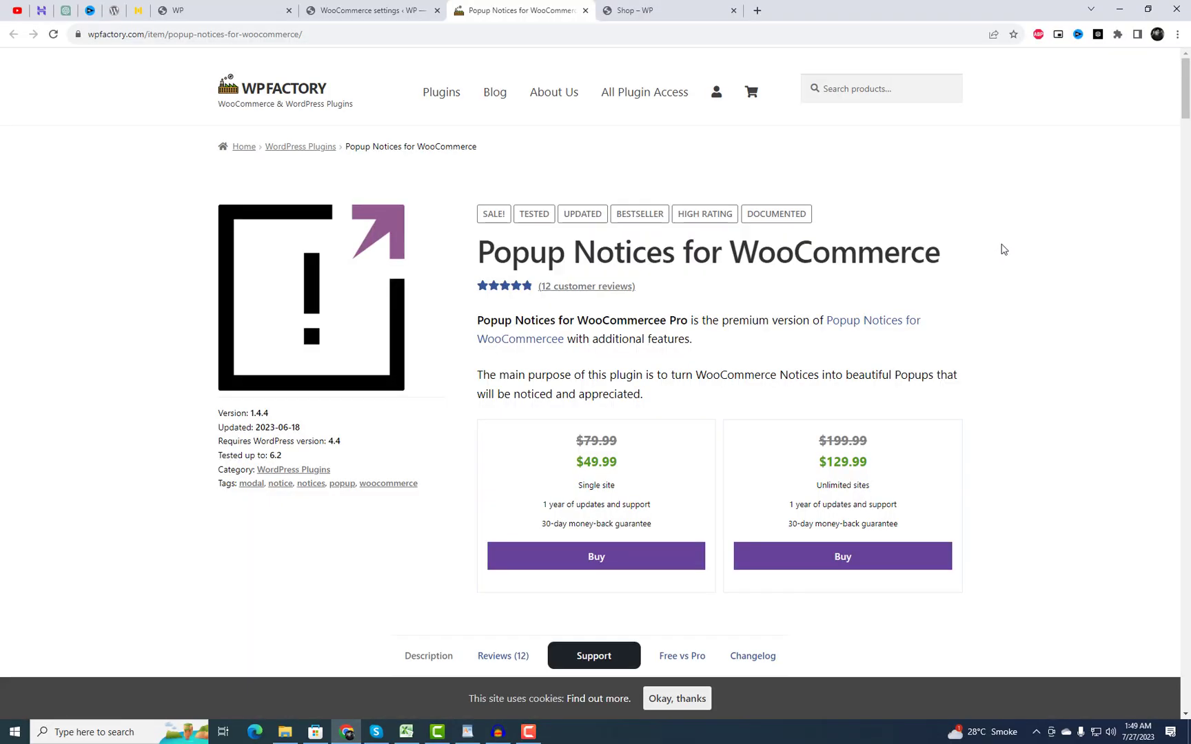
- Scroll through the Pro plugin's features on WPFactory, then return to the storefront tab
scroll(992, 303, down, 1)
scroll(982, 358, down, 4)
scroll(964, 412, down, 2)
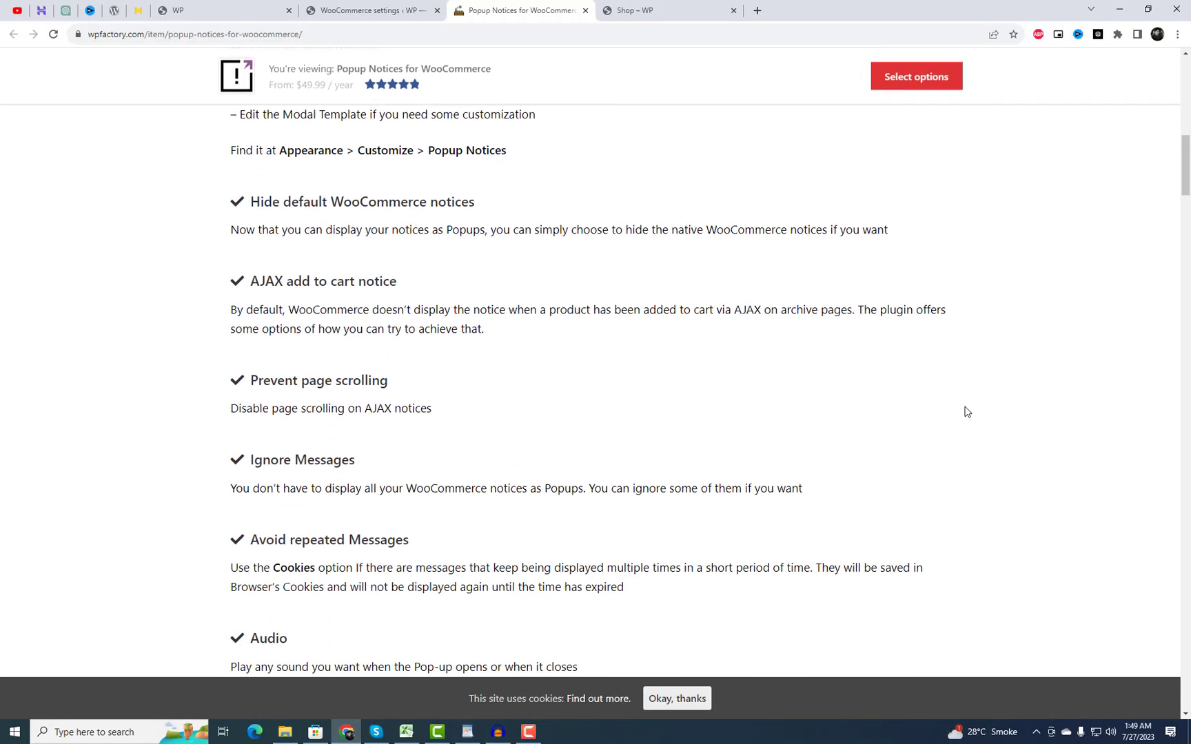
scroll(961, 417, down, 3)
scroll(951, 468, down, 2)
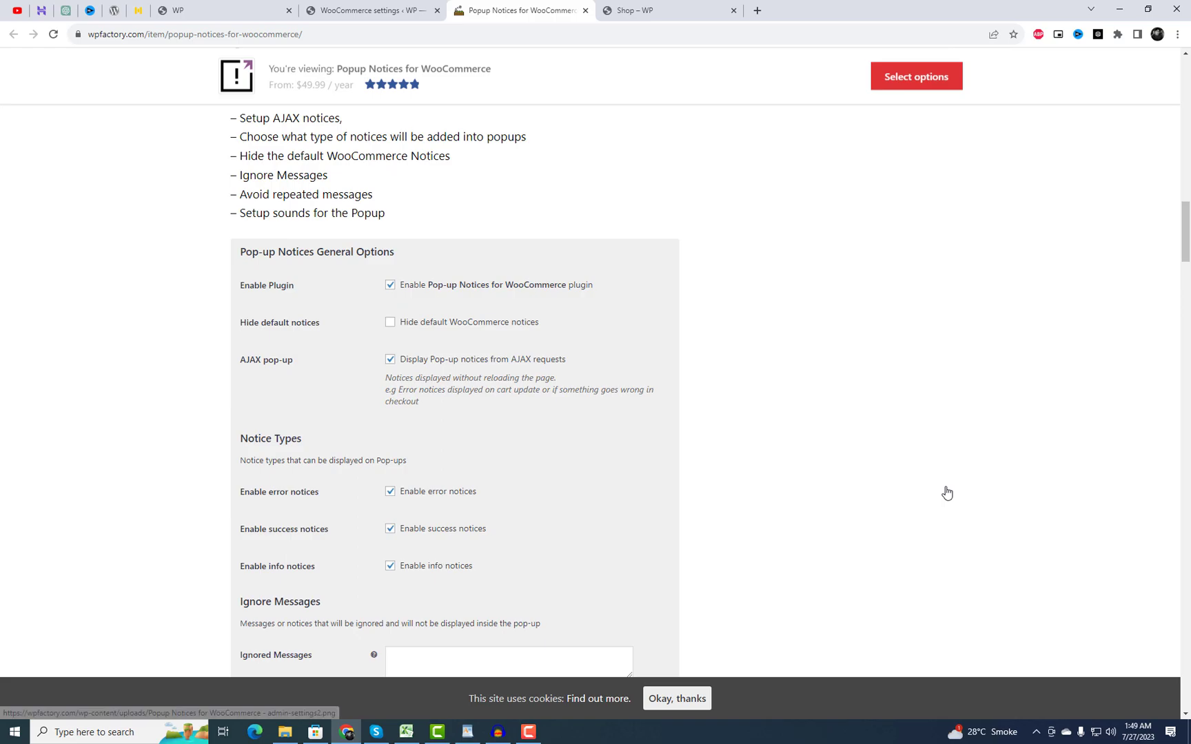
scroll(949, 490, down, 1)
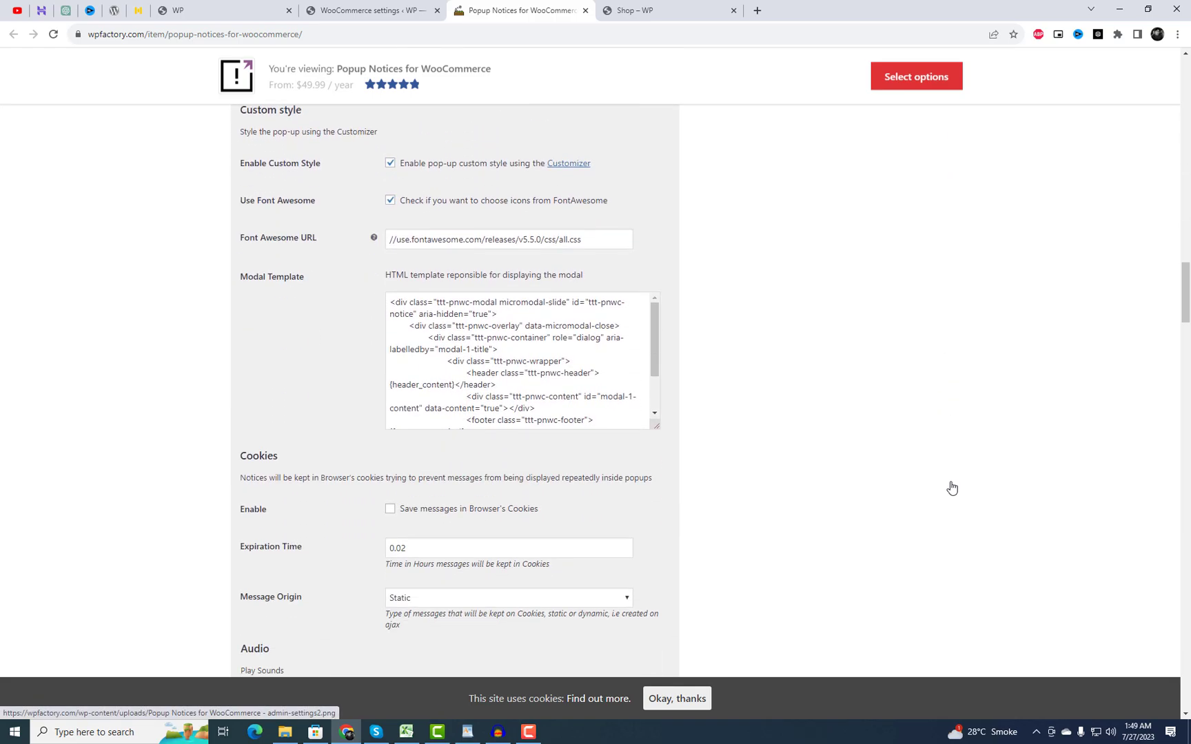
key(ctrl+Tab)
middle_click(909, 186)
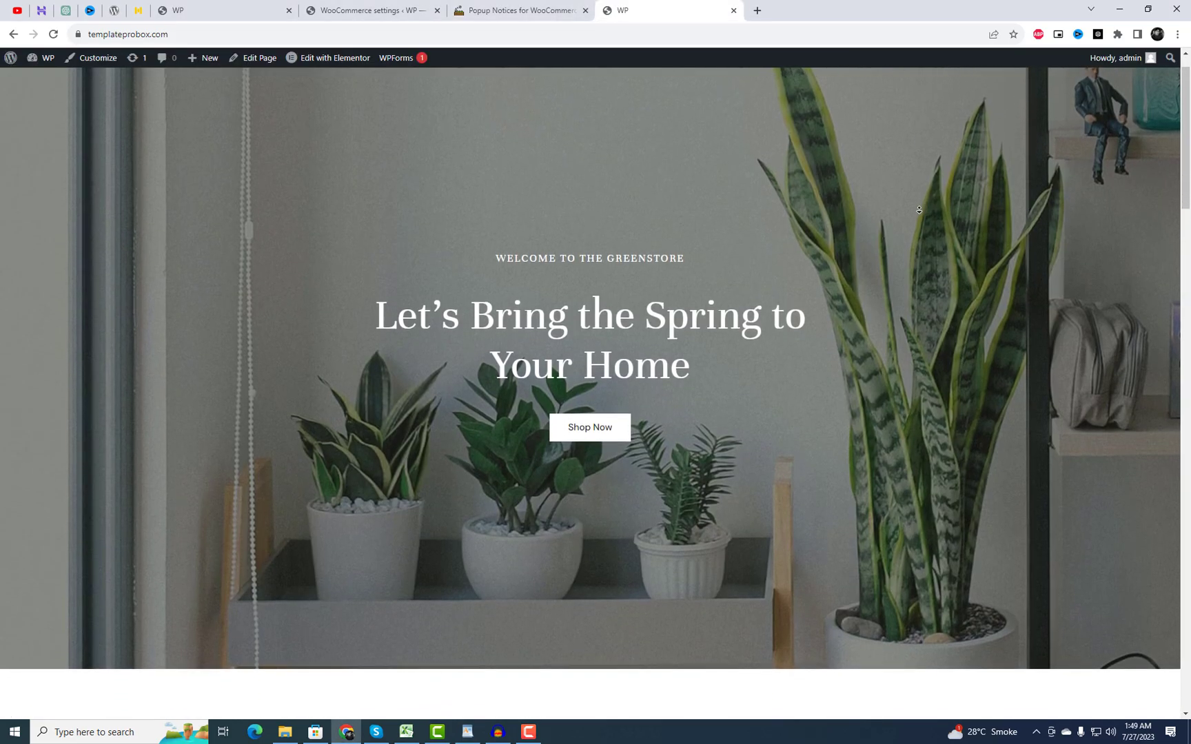